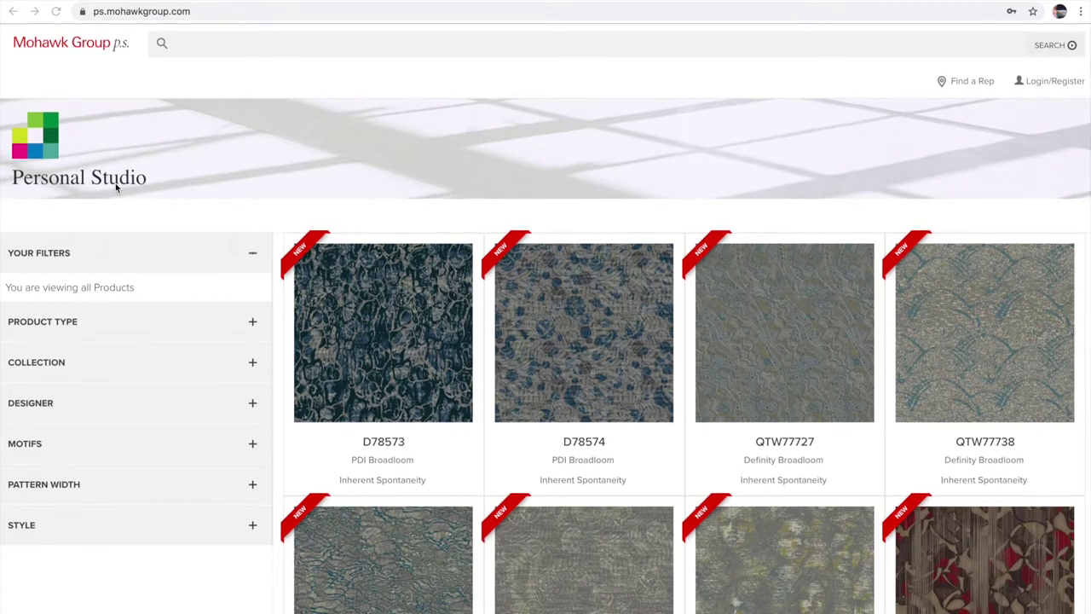
- Open the sign-in page and select your account executive from the dropdown to log in
{"action": "left_click", "coordinate": [1053, 82]}
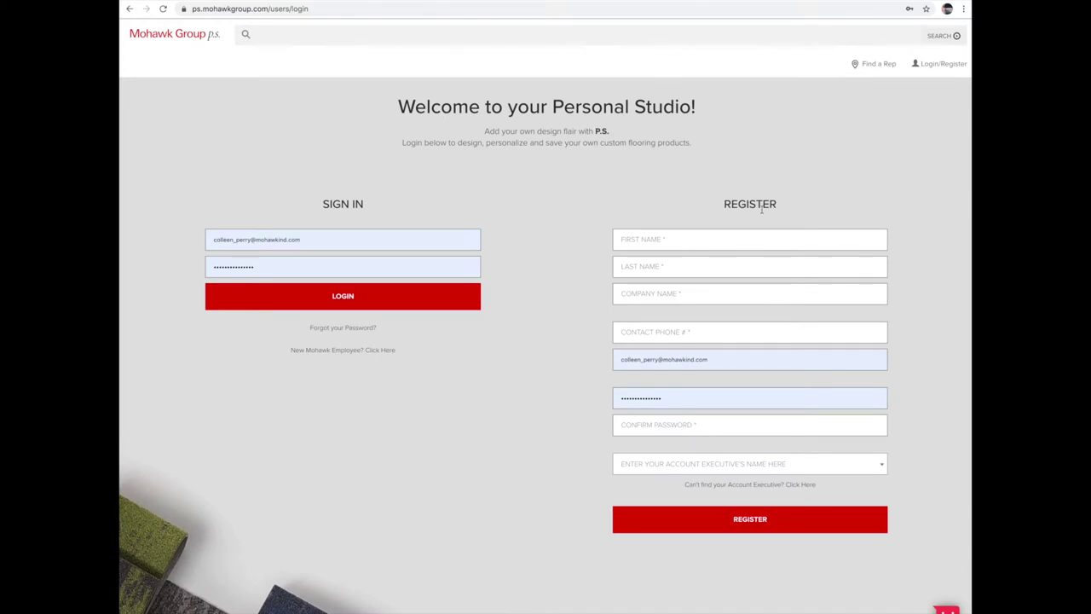
{"action": "scroll", "coordinate": [776, 216], "scroll_direction": "down", "scroll_amount": 1}
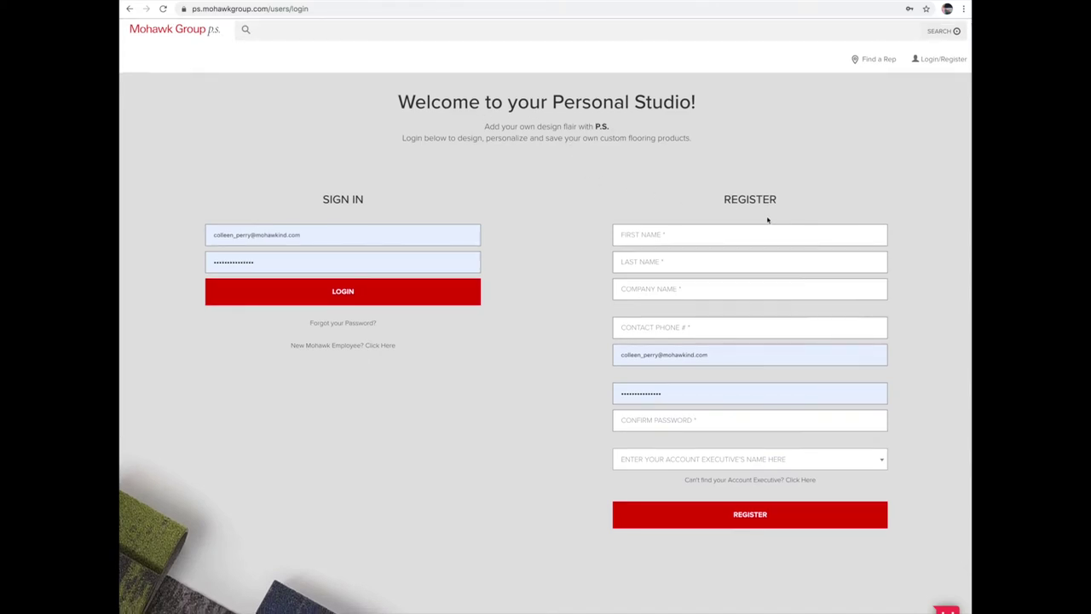
{"action": "scroll", "coordinate": [780, 354], "scroll_direction": "down", "scroll_amount": 1}
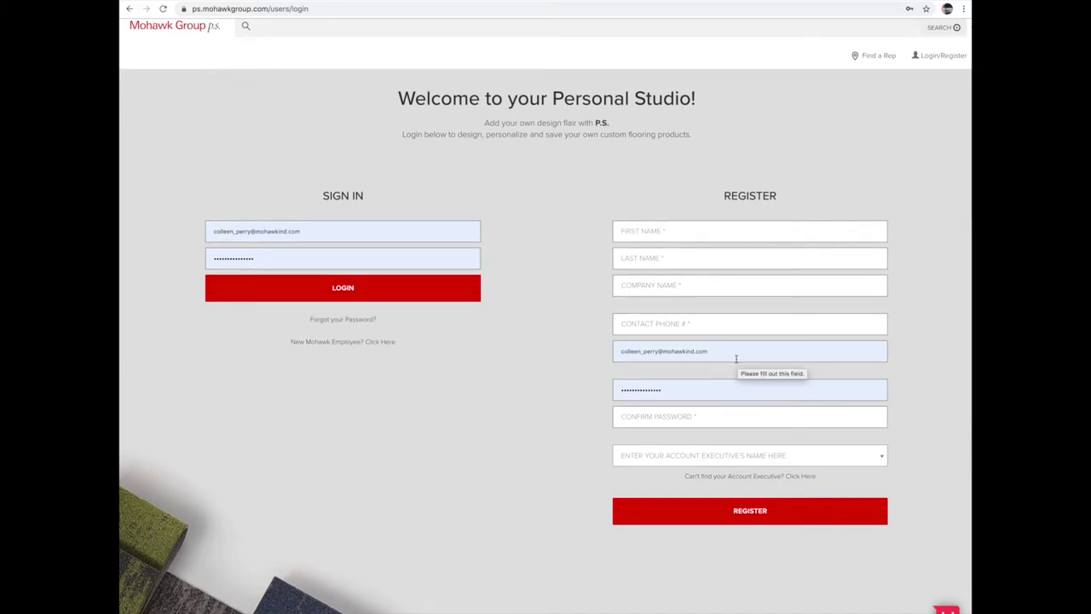
{"action": "left_click", "coordinate": [722, 459]}
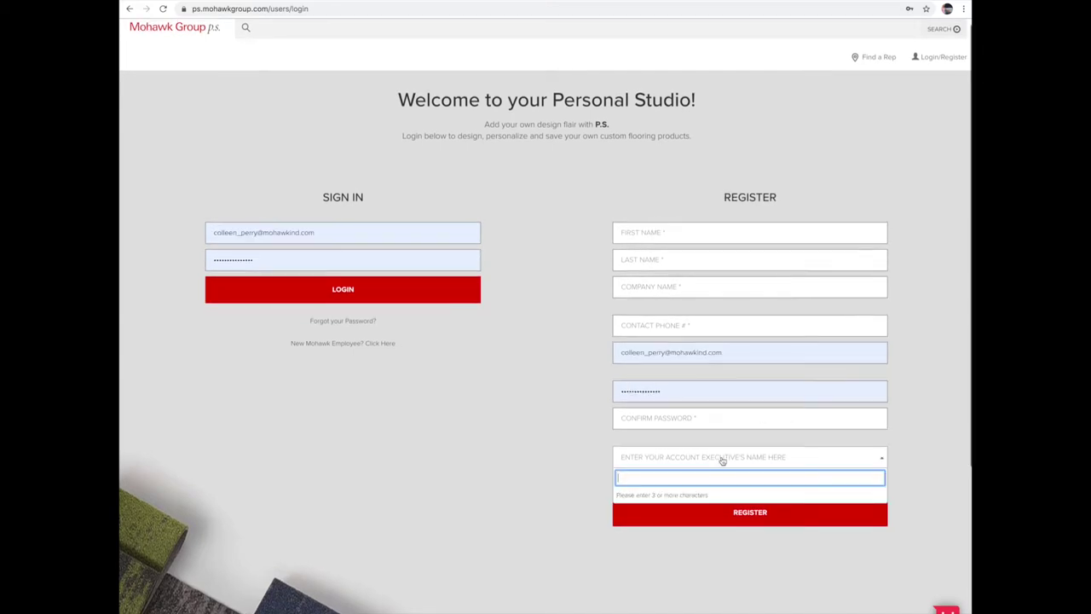
{"action": "type", "text": "Colleen"}
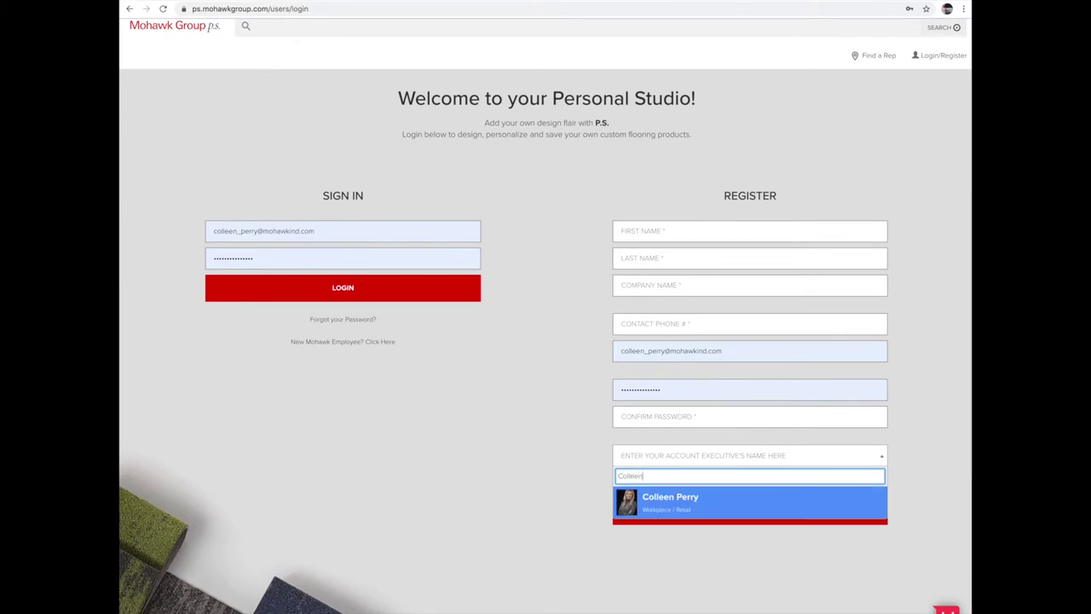
{"action": "scroll", "coordinate": [682, 489], "scroll_direction": "down", "scroll_amount": 1}
{"action": "left_click", "coordinate": [682, 495]}
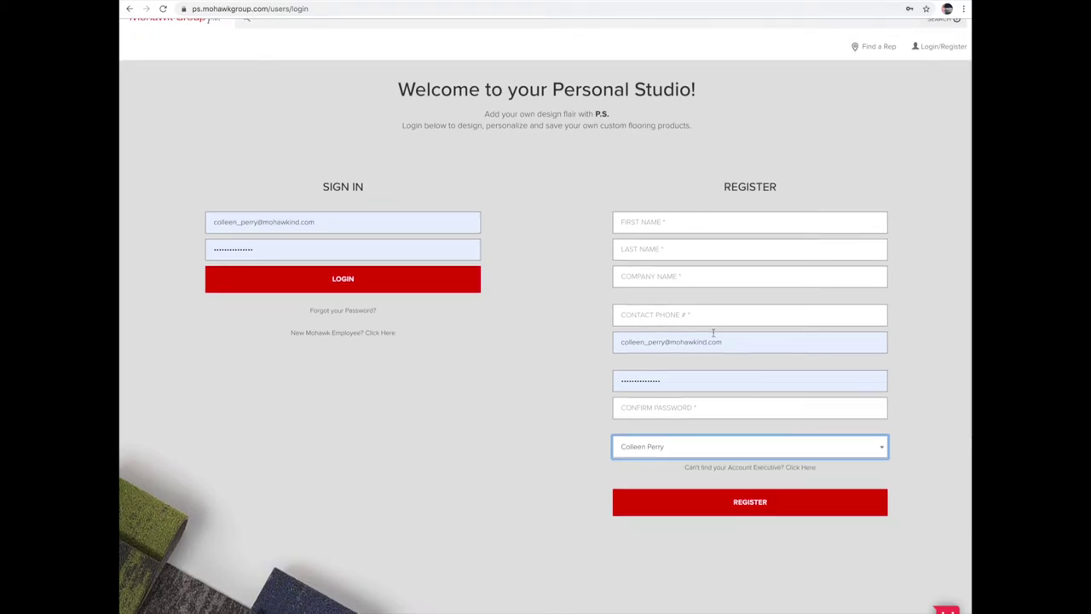
{"action": "scroll", "coordinate": [710, 337], "scroll_direction": "down", "scroll_amount": 1}
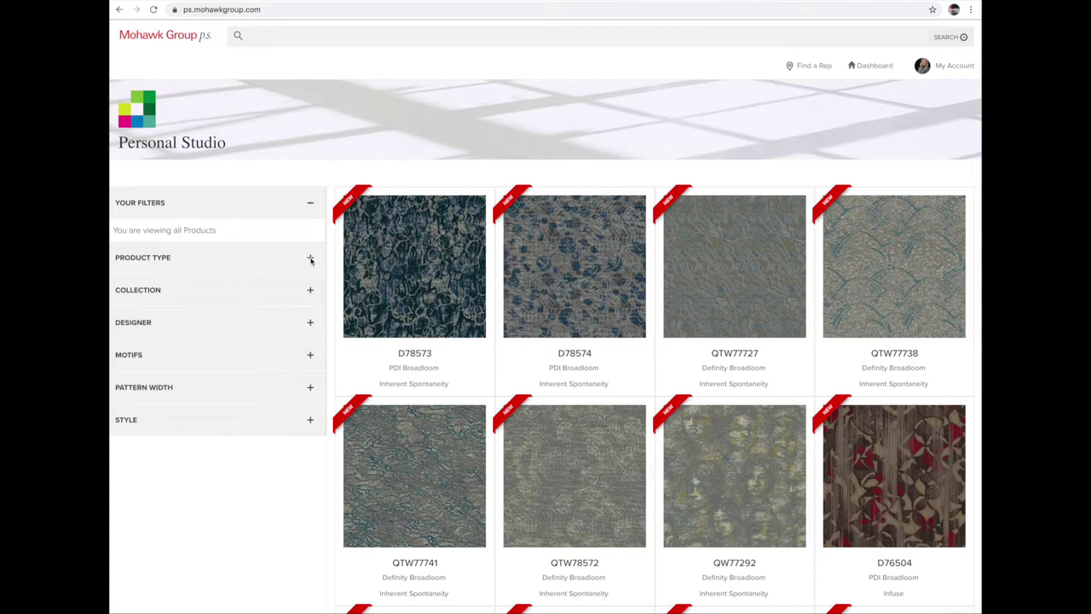
- Filter the catalog to Commercial Broadloom and open product R12G021-2
{"action": "left_click", "coordinate": [310, 258]}
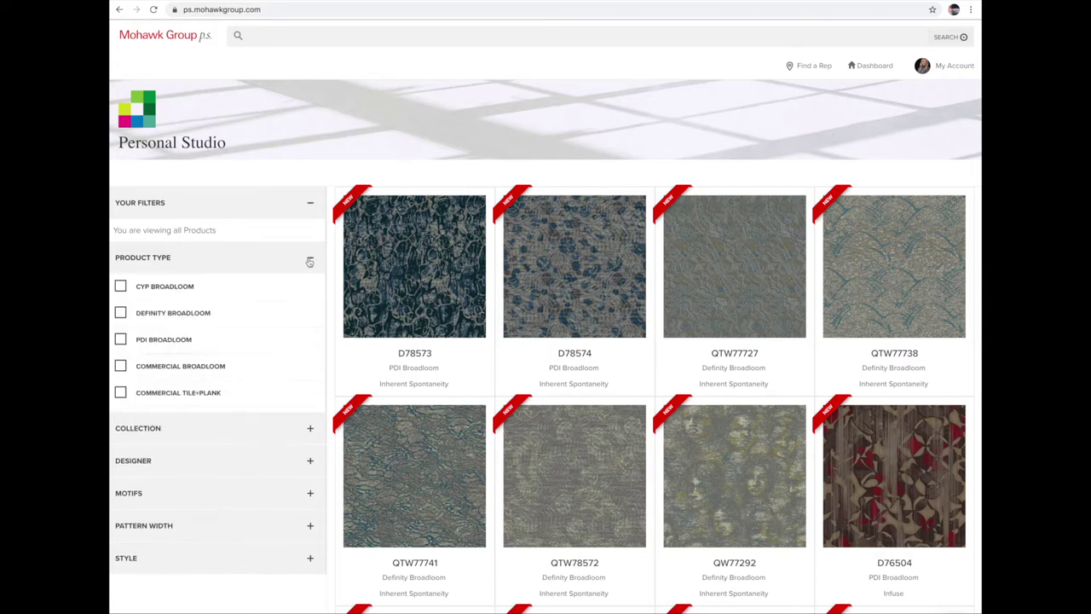
{"action": "left_click", "coordinate": [120, 366]}
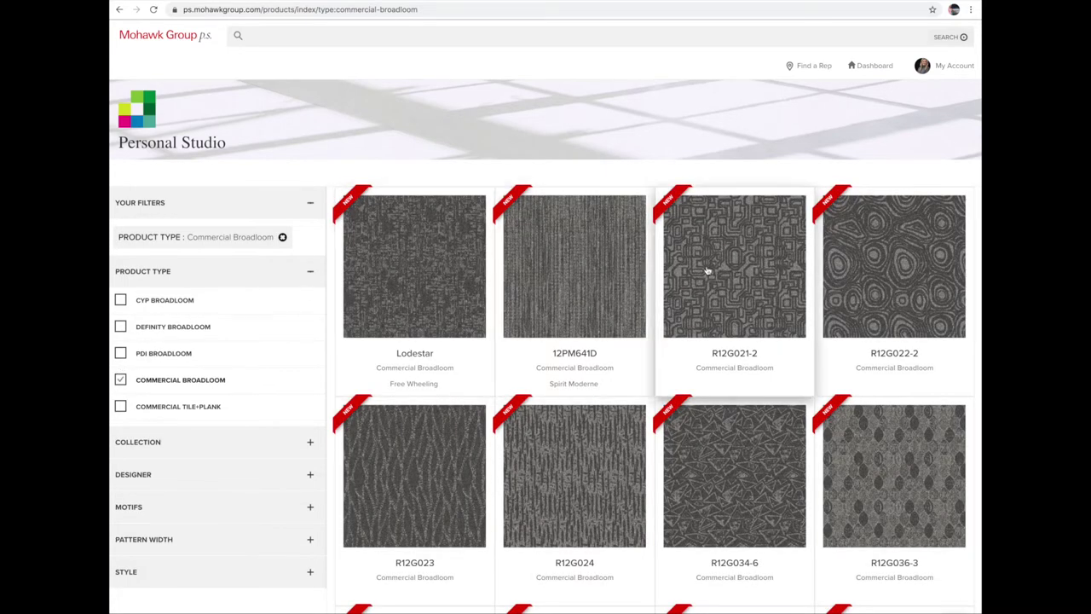
{"action": "left_click", "coordinate": [707, 270]}
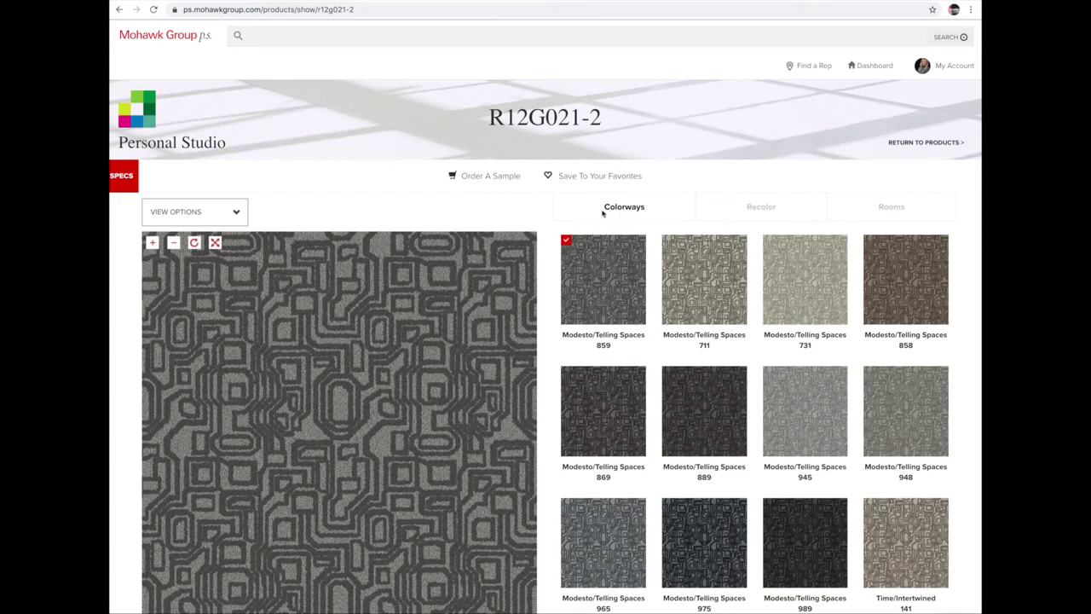
{"action": "scroll", "coordinate": [688, 285], "scroll_direction": "down", "scroll_amount": 3}
{"action": "scroll", "coordinate": [689, 285], "scroll_direction": "down", "scroll_amount": 10}
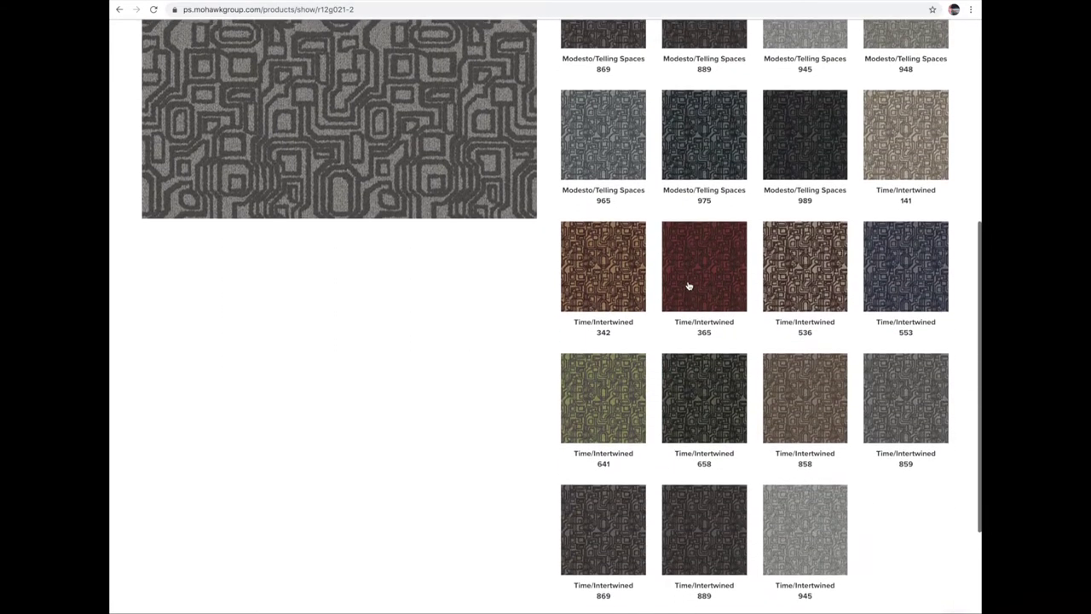
{"action": "scroll", "coordinate": [689, 285], "scroll_direction": "up", "scroll_amount": 7}
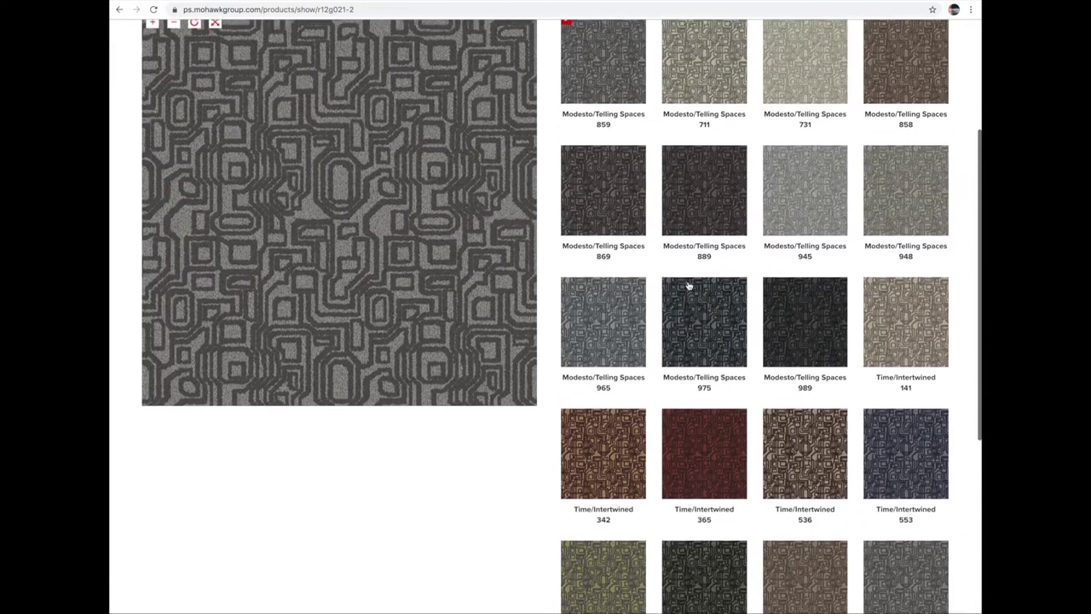
{"action": "scroll", "coordinate": [689, 285], "scroll_direction": "up", "scroll_amount": 6}
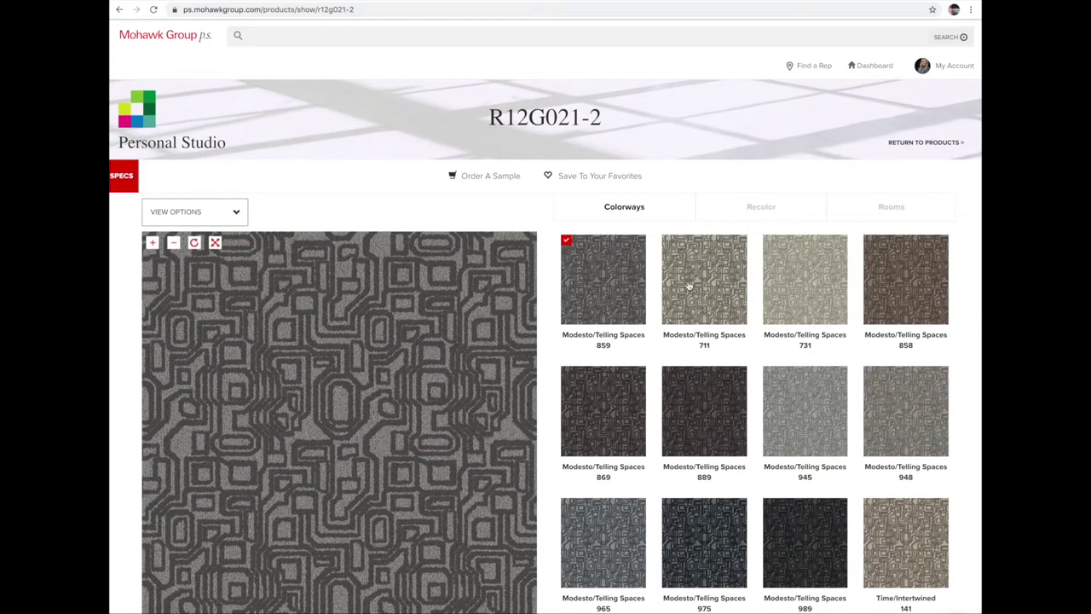
{"action": "left_click", "coordinate": [237, 216]}
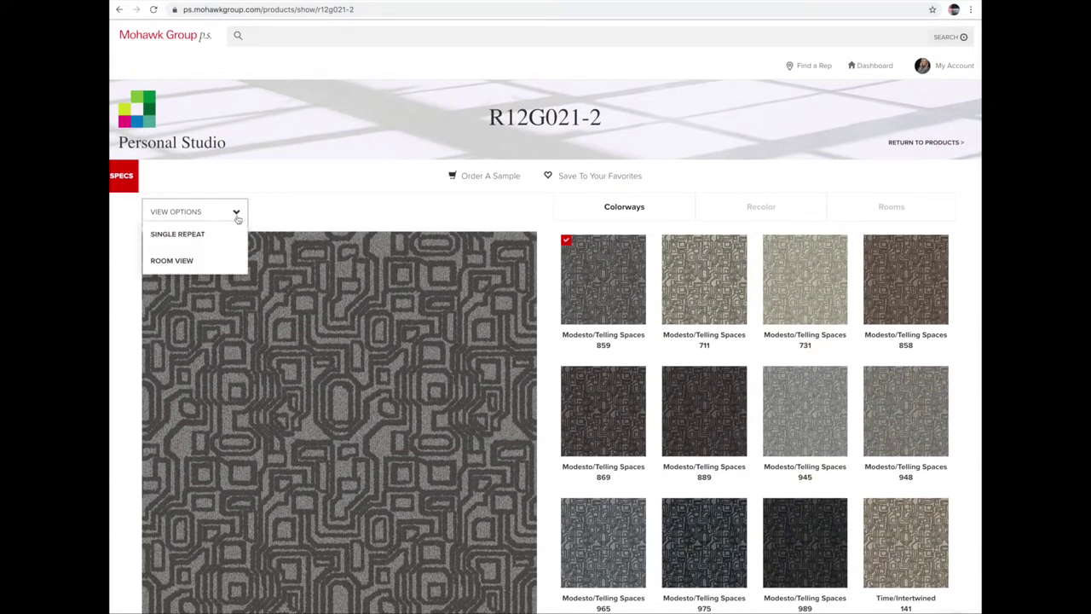
{"action": "left_click", "coordinate": [204, 236]}
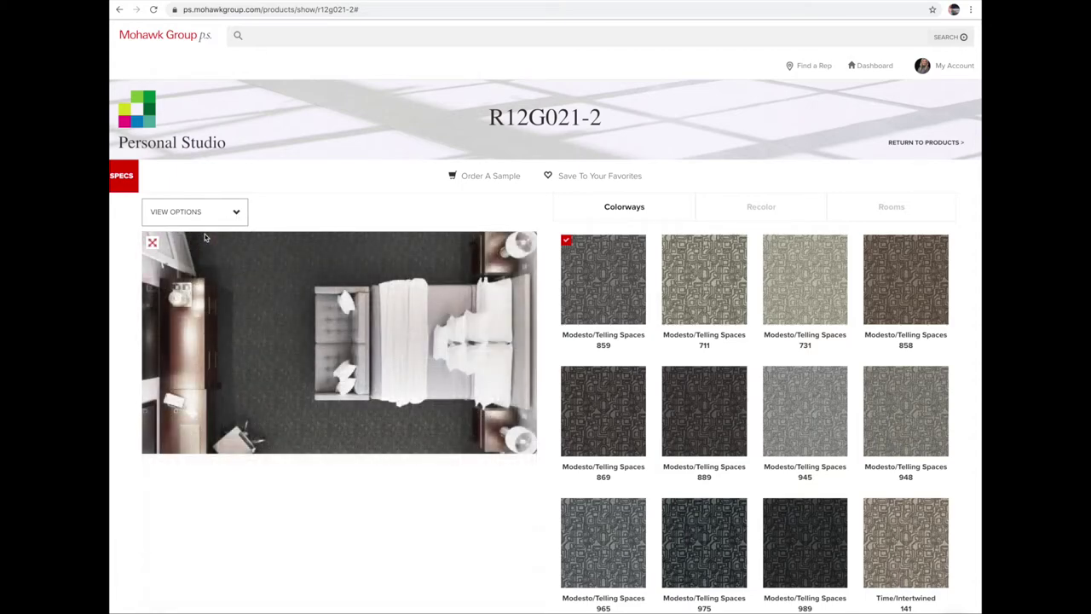
{"action": "left_click", "coordinate": [233, 212]}
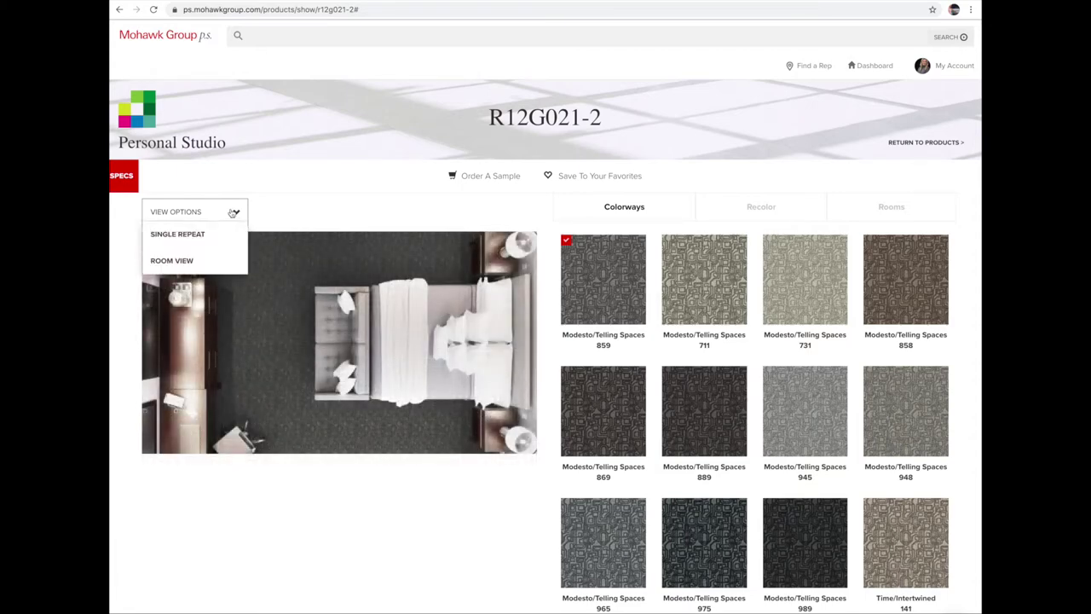
{"action": "left_click", "coordinate": [183, 233]}
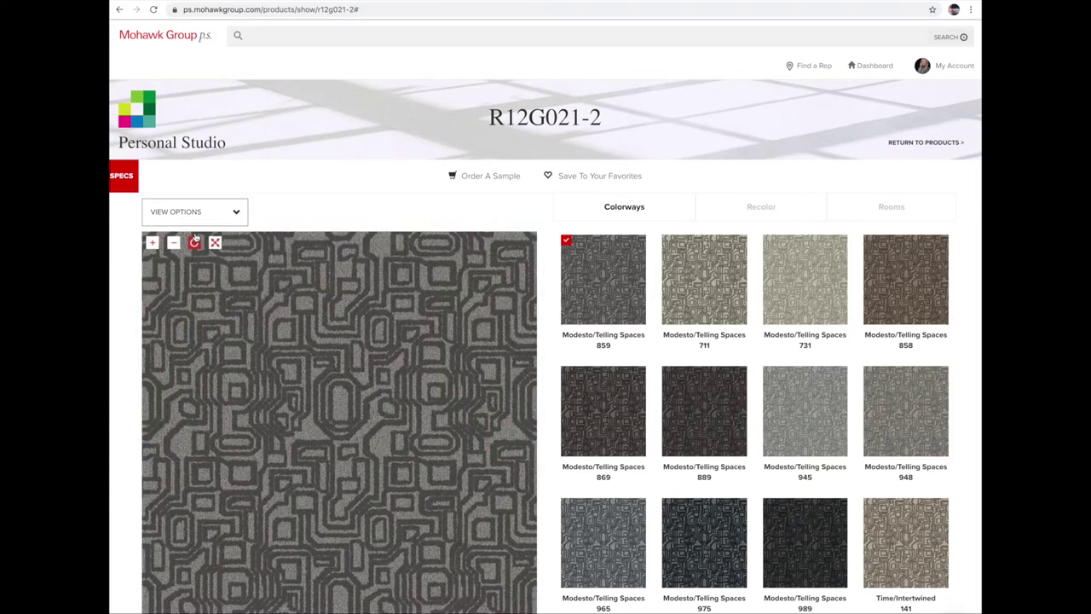
{"action": "left_click", "coordinate": [121, 182]}
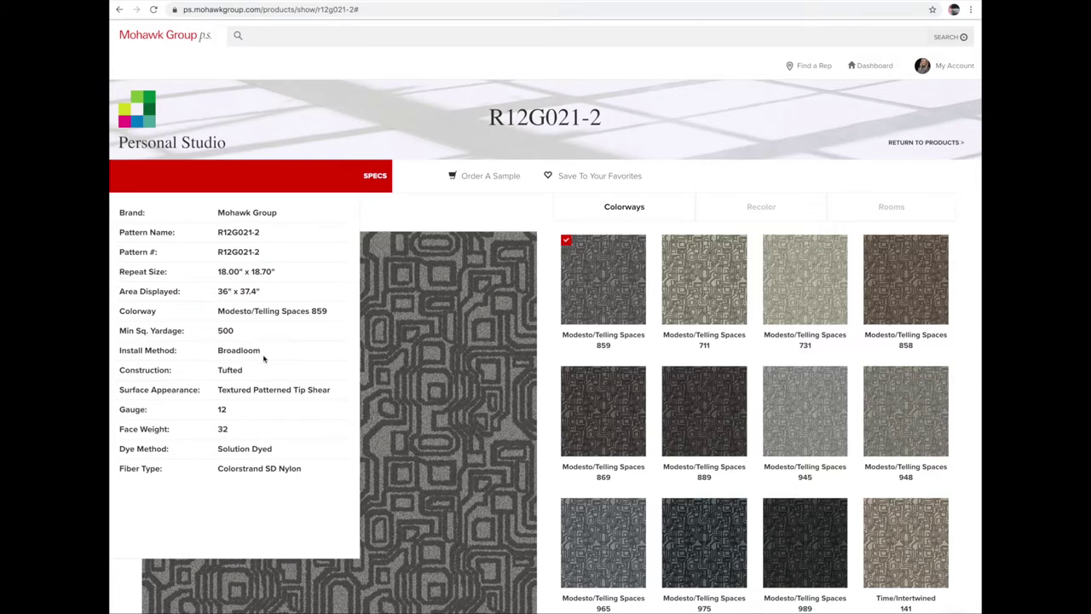
{"action": "left_click", "coordinate": [407, 223]}
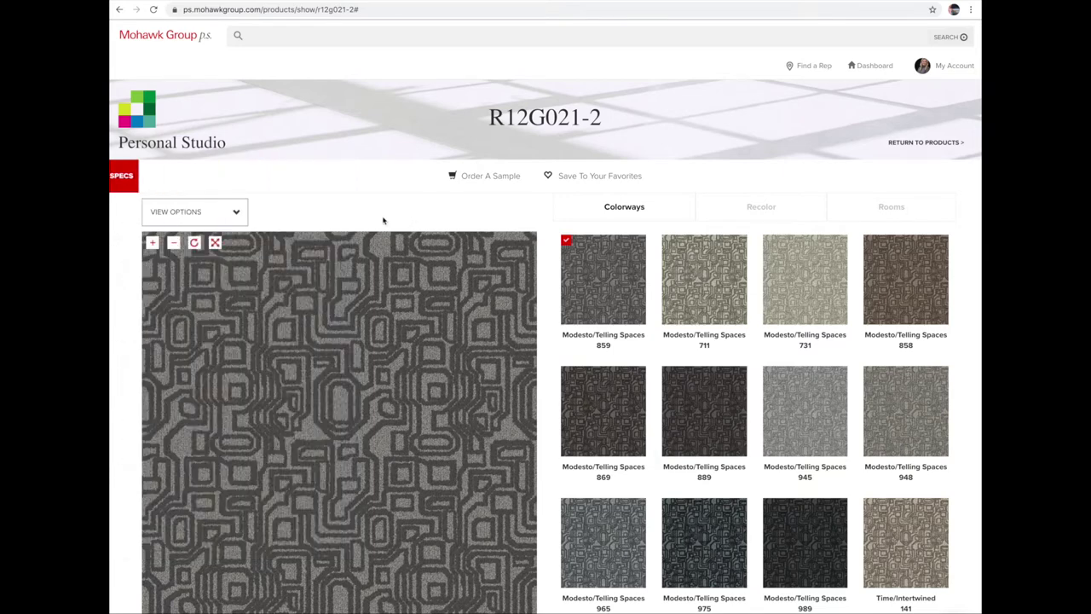
- Recolor R12G021-2's Quartz/Pumice area with the red Sorbet 334109 swatch
{"action": "left_click", "coordinate": [766, 215]}
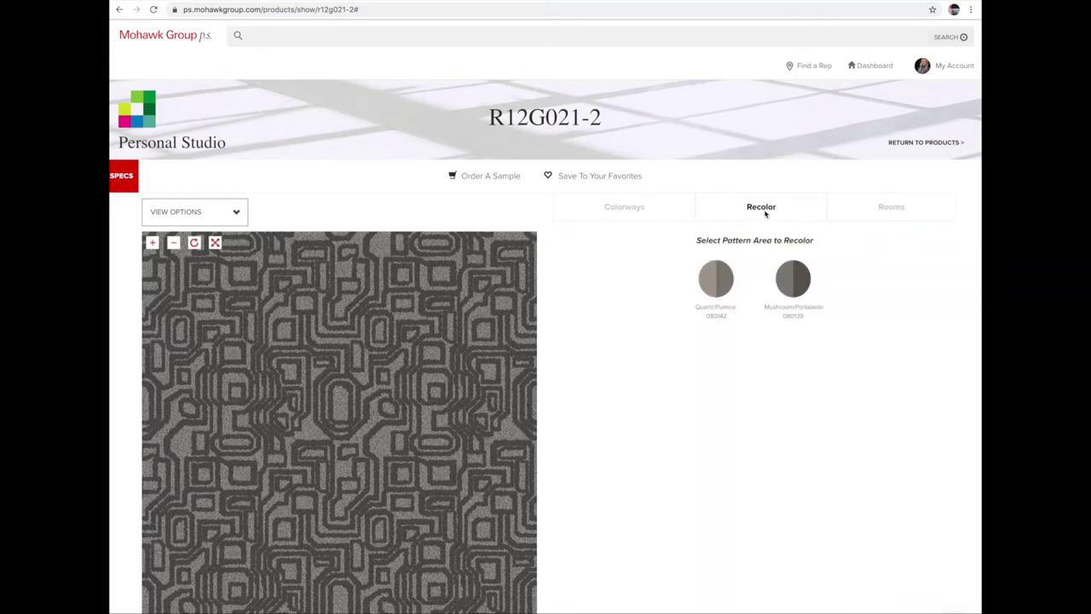
{"action": "left_click", "coordinate": [720, 284]}
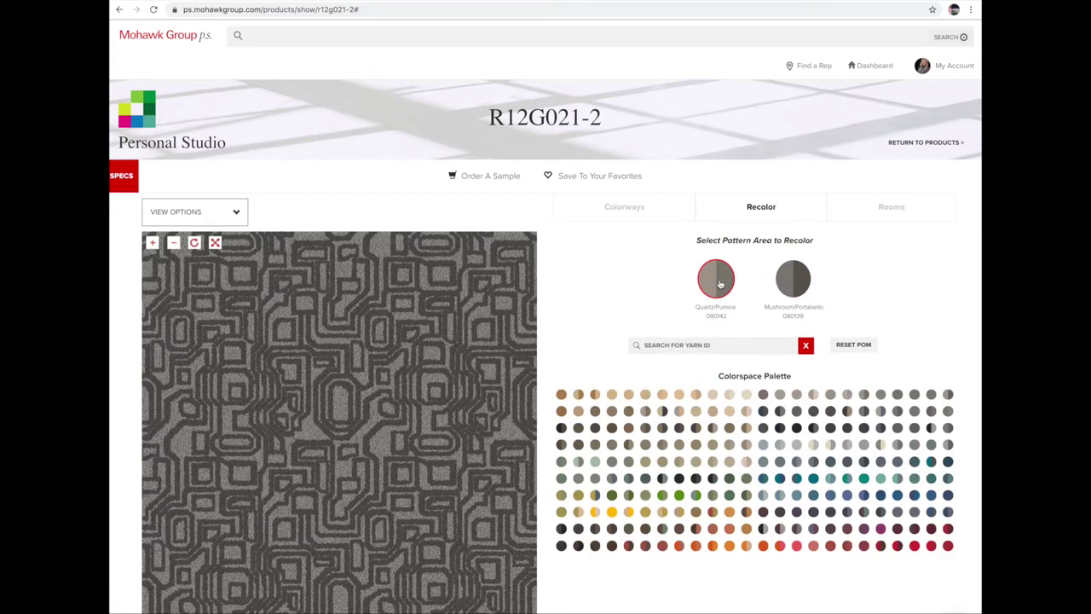
{"action": "left_click", "coordinate": [796, 546]}
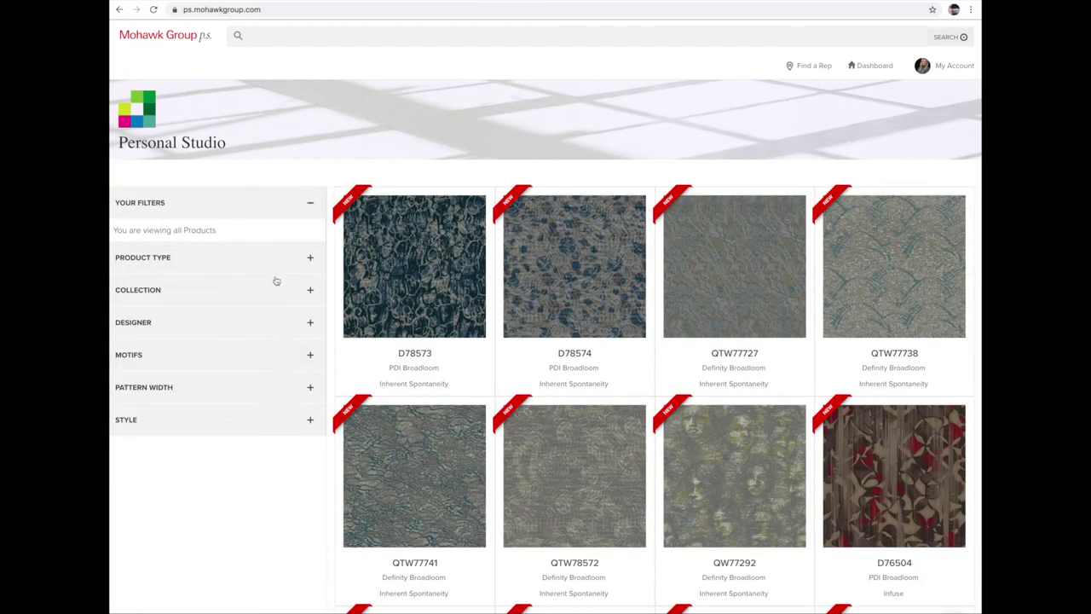
- Filter to Commercial Tile+Plank, then view Angled Perception's view options and specifications
{"action": "left_click", "coordinate": [308, 260]}
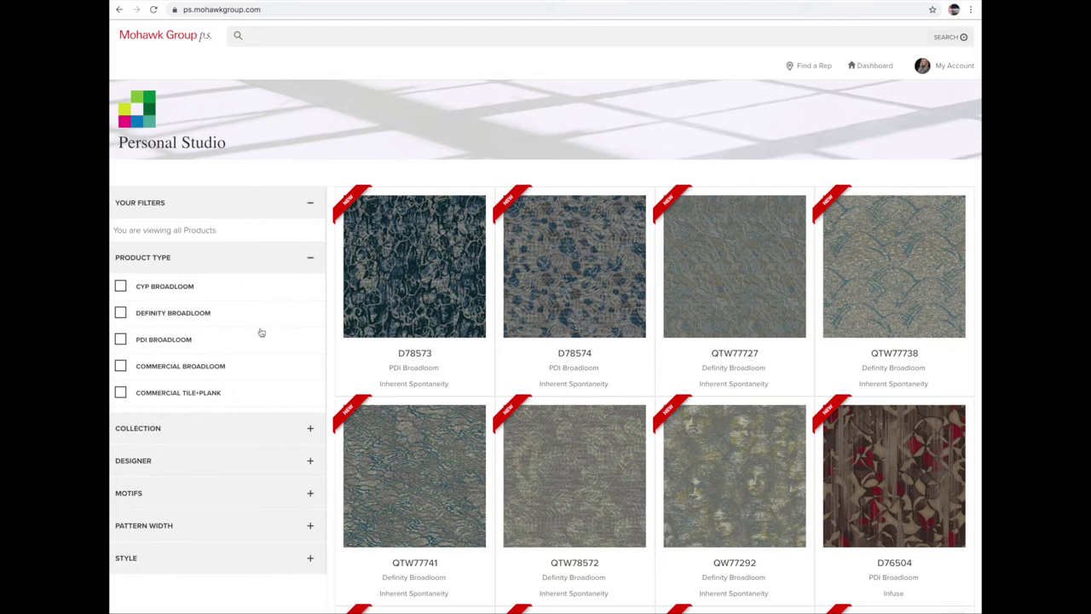
{"action": "left_click", "coordinate": [120, 392]}
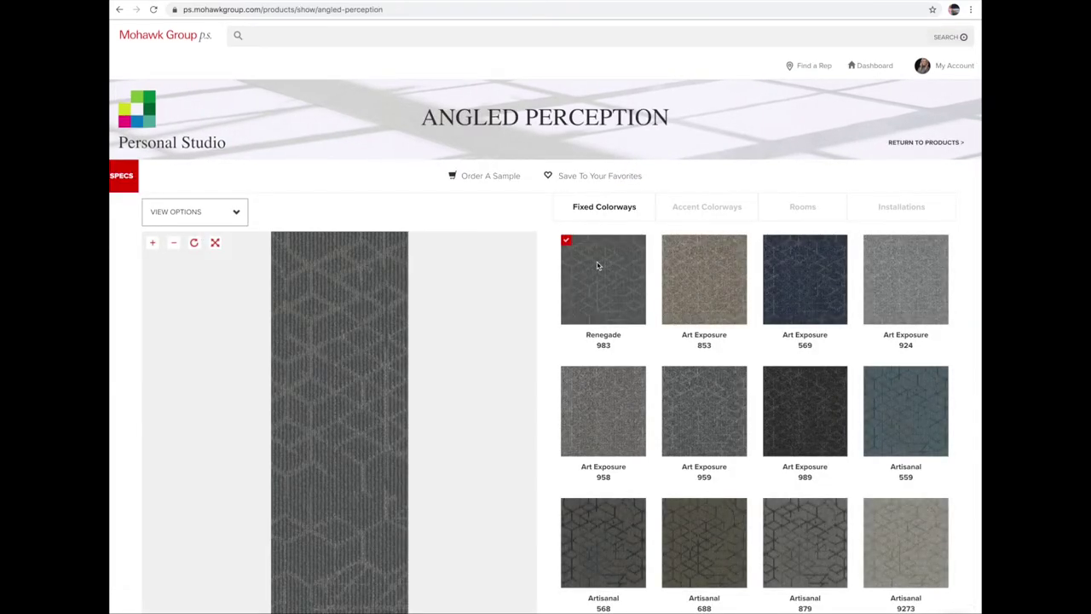
{"action": "left_click", "coordinate": [236, 213]}
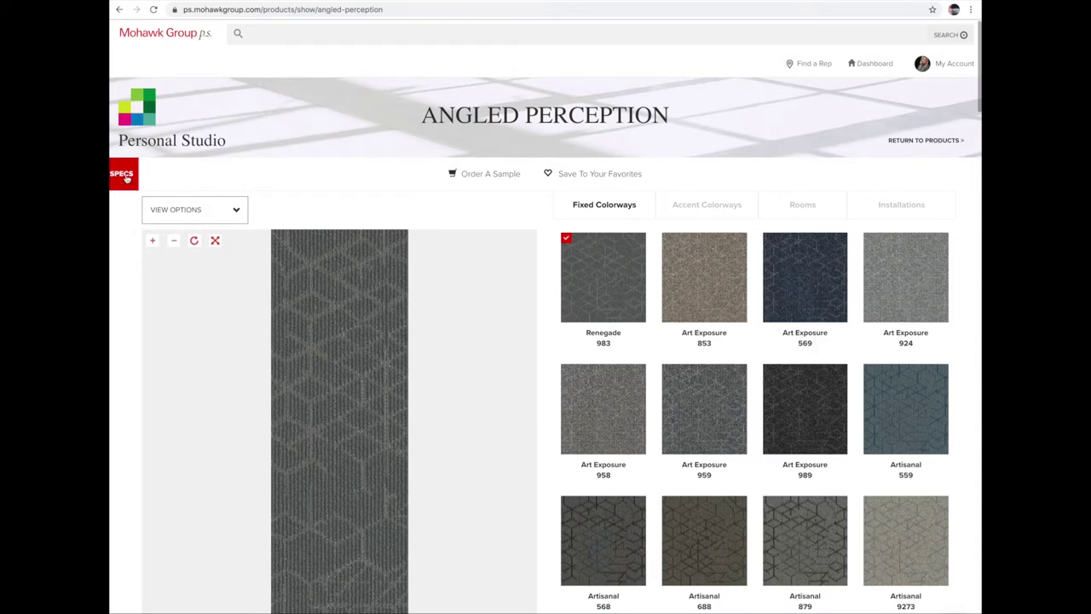
{"action": "left_click", "coordinate": [125, 178]}
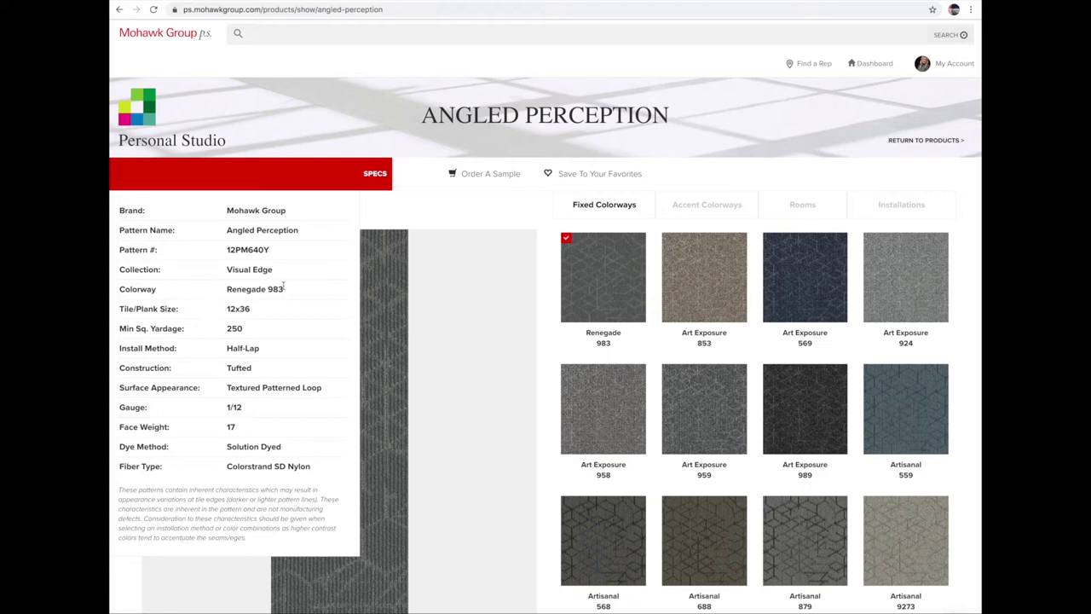
{"action": "left_click", "coordinate": [452, 206]}
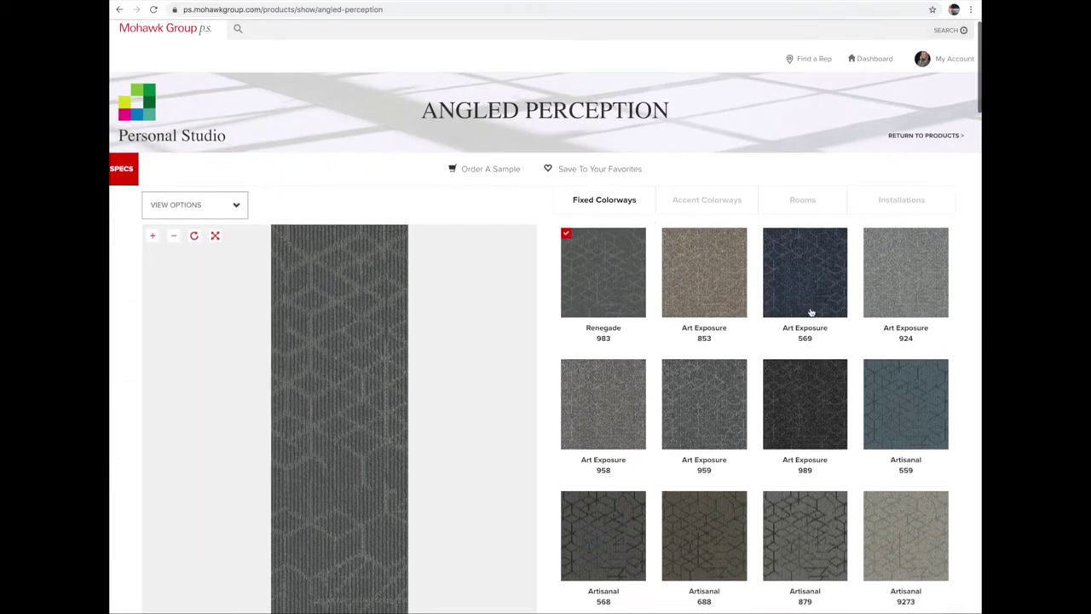
- Scroll through Angled Perception's Fixed Colorways grid and back toward the top
{"action": "scroll", "coordinate": [810, 311], "scroll_direction": "down", "scroll_amount": 3}
{"action": "scroll", "coordinate": [810, 311], "scroll_direction": "down", "scroll_amount": 3}
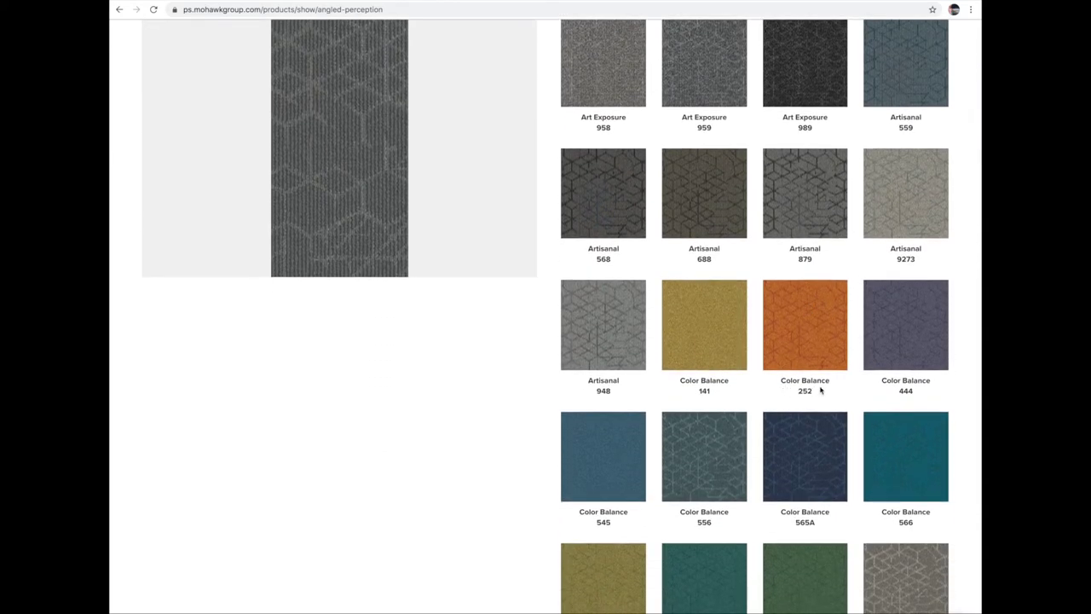
{"action": "scroll", "coordinate": [796, 427], "scroll_direction": "down", "scroll_amount": 3}
{"action": "scroll", "coordinate": [796, 427], "scroll_direction": "down", "scroll_amount": 9}
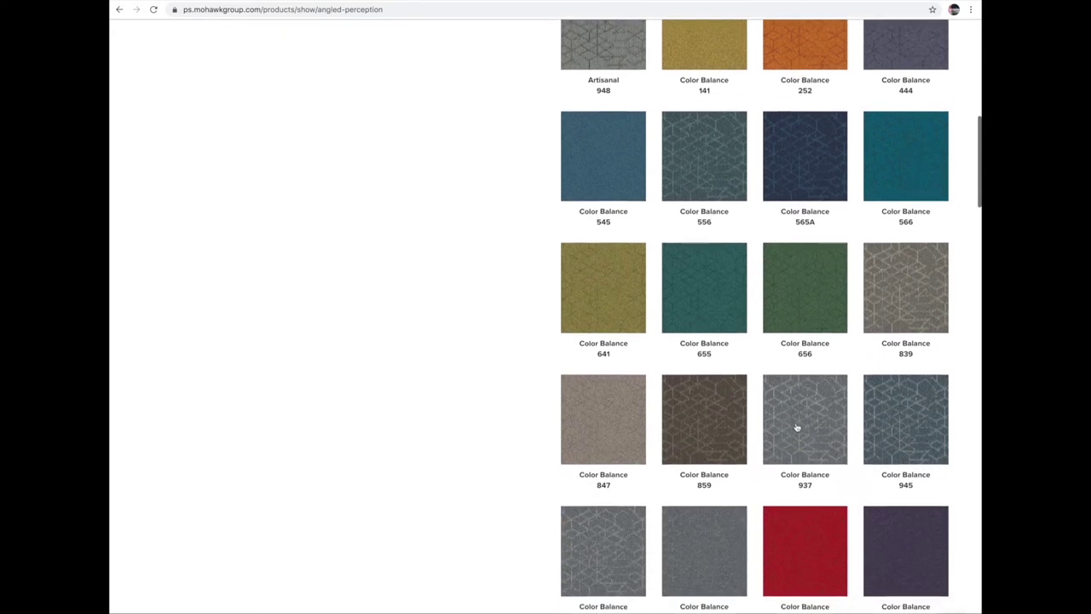
{"action": "scroll", "coordinate": [796, 427], "scroll_direction": "down", "scroll_amount": 2}
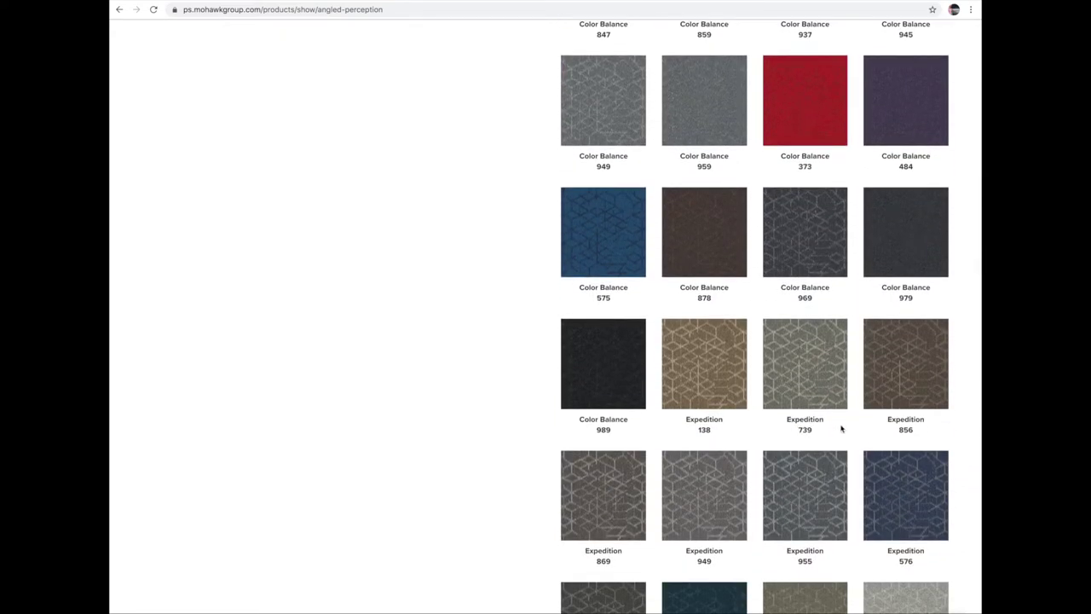
{"action": "scroll", "coordinate": [841, 429], "scroll_direction": "down", "scroll_amount": 8}
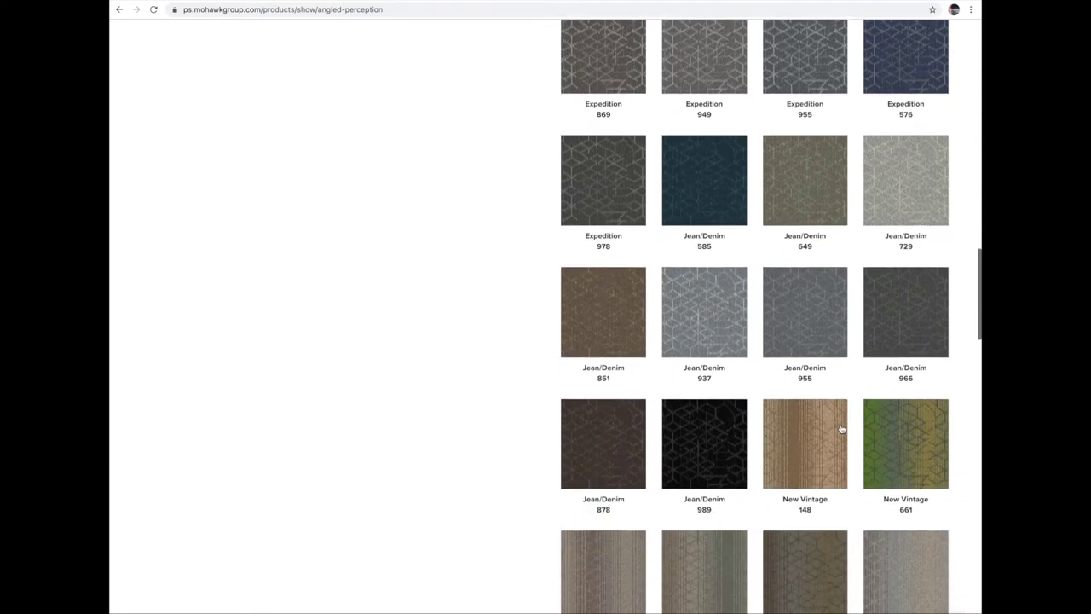
{"action": "scroll", "coordinate": [841, 429], "scroll_direction": "up", "scroll_amount": 12}
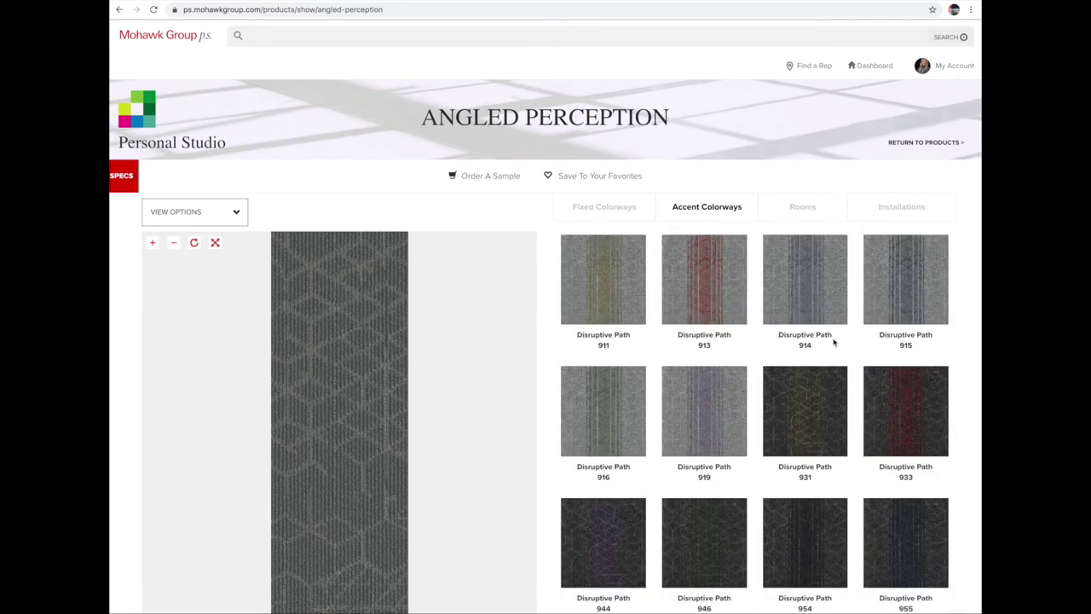
- Browse down and up the accent colourways list to locate Selvedge 649
{"action": "scroll", "coordinate": [920, 370], "scroll_direction": "down", "scroll_amount": 4}
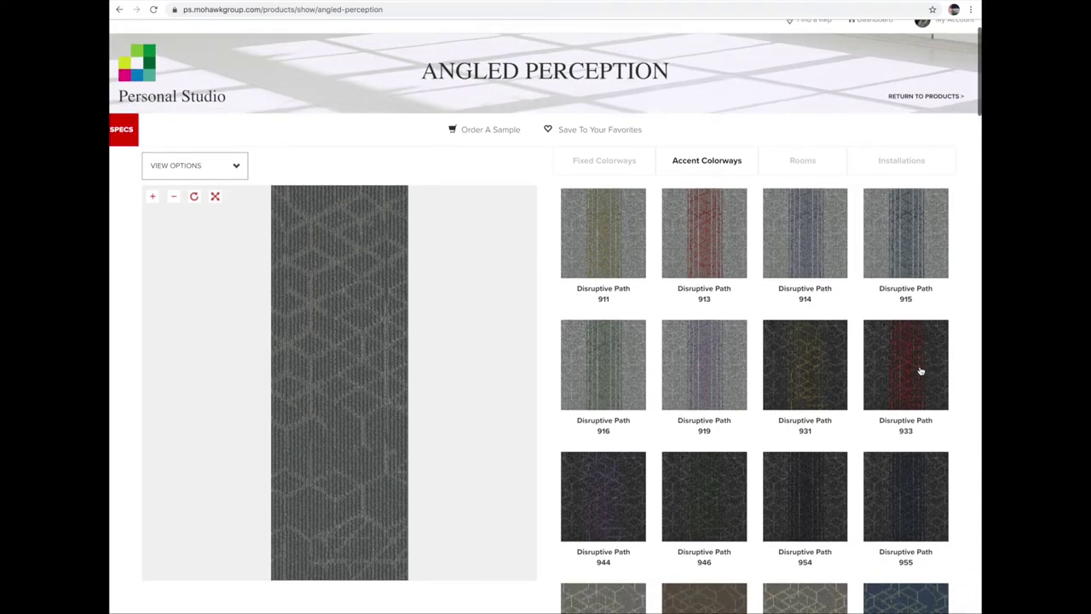
{"action": "scroll", "coordinate": [920, 370], "scroll_direction": "down", "scroll_amount": 4}
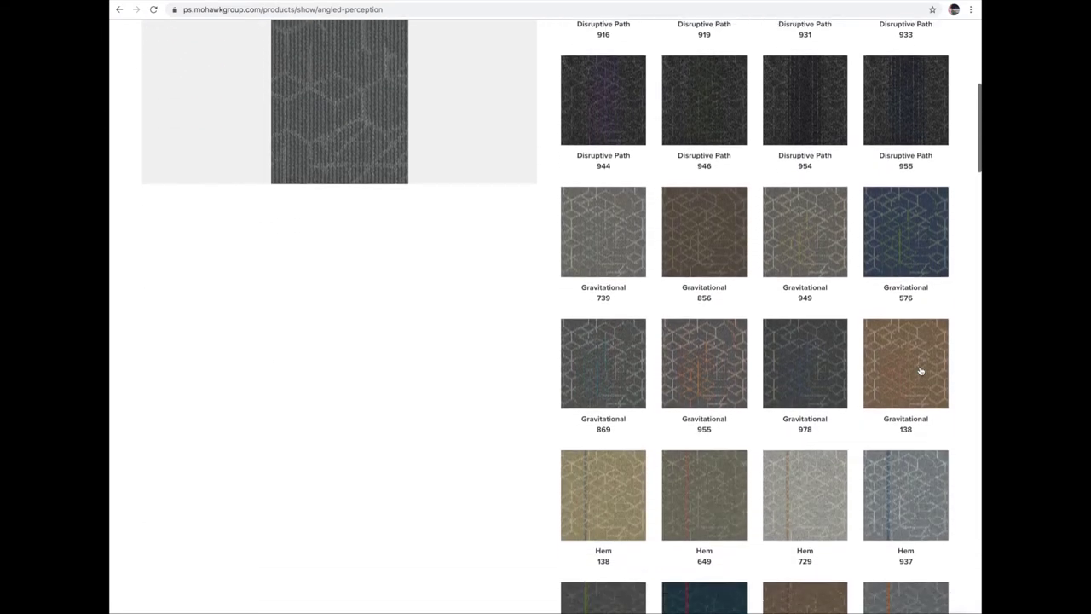
{"action": "scroll", "coordinate": [920, 370], "scroll_direction": "down", "scroll_amount": 3}
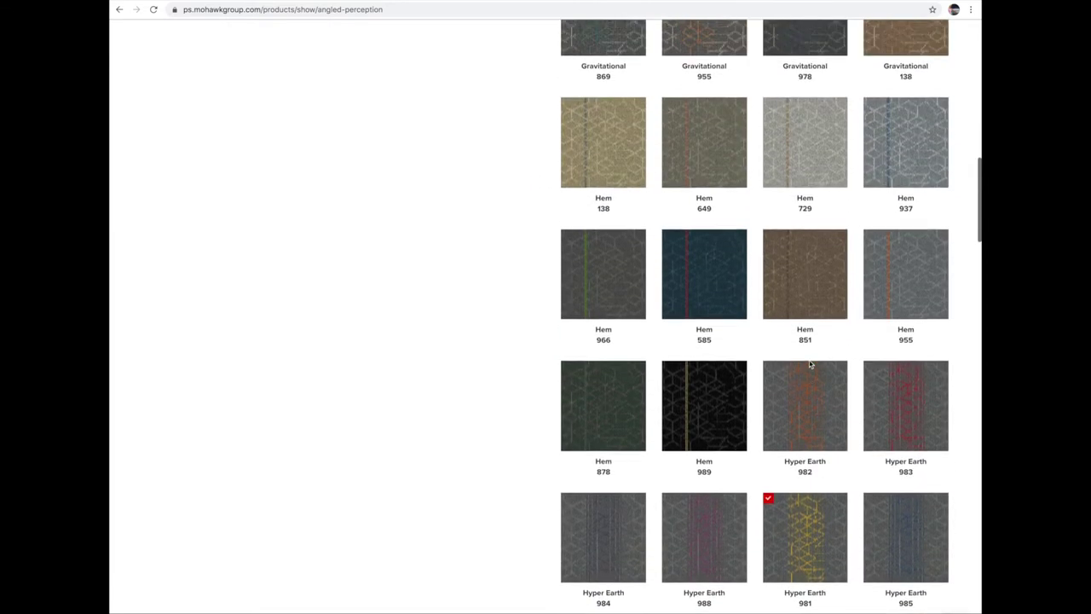
{"action": "scroll", "coordinate": [810, 365], "scroll_direction": "up", "scroll_amount": 10}
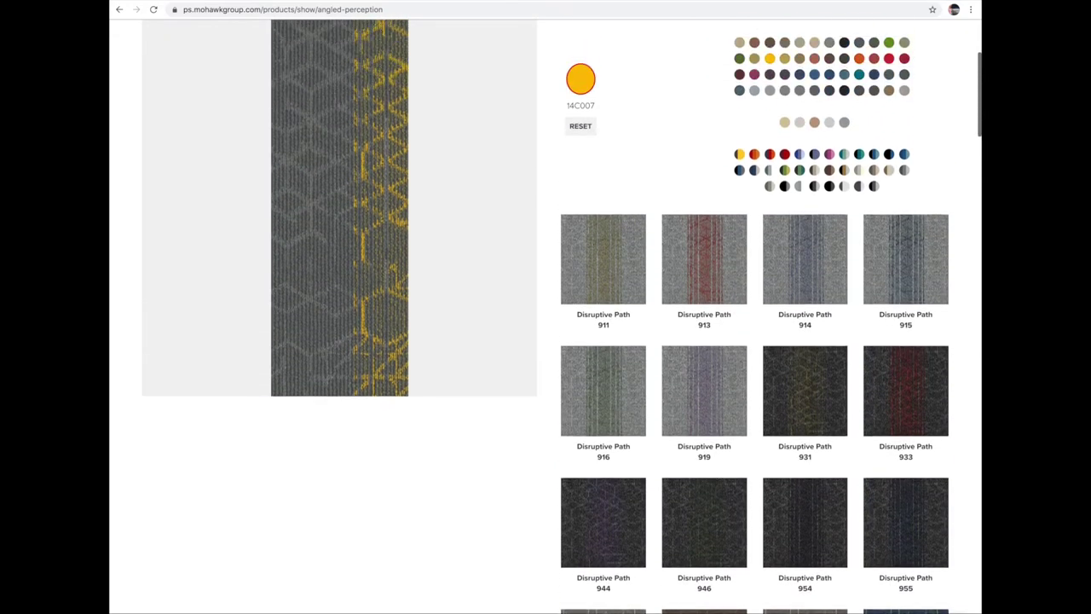
{"action": "scroll", "coordinate": [810, 364], "scroll_direction": "up", "scroll_amount": 1}
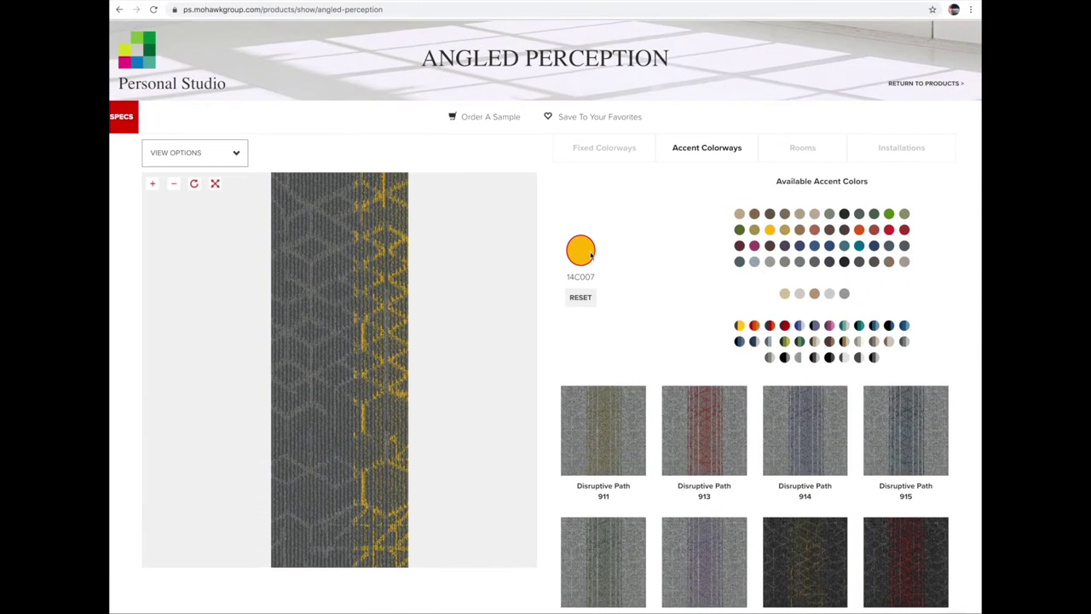
{"action": "scroll", "coordinate": [579, 258], "scroll_direction": "up", "scroll_amount": 1}
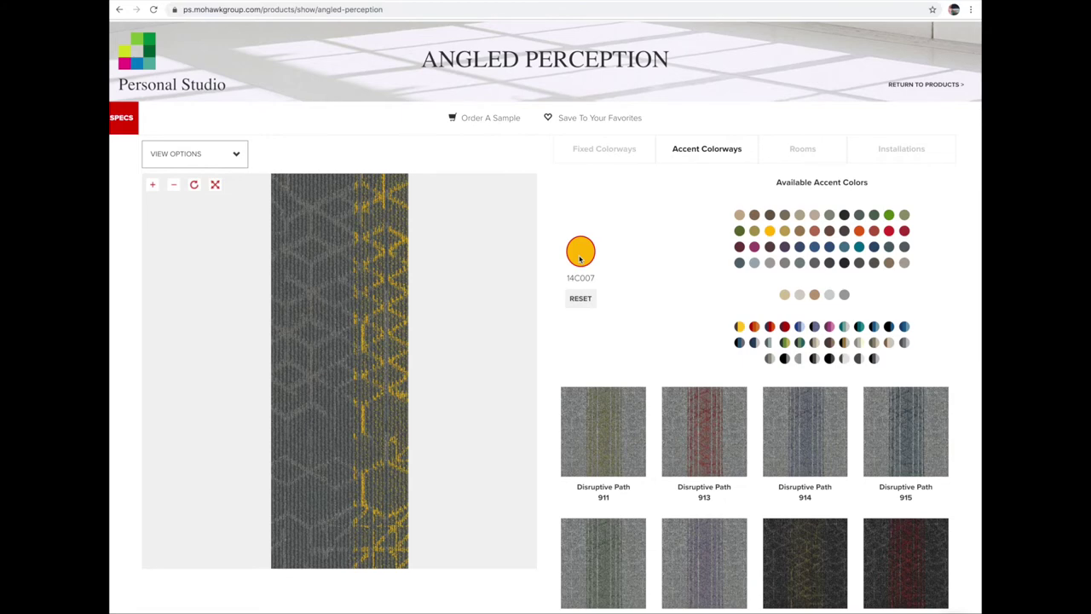
{"action": "scroll", "coordinate": [676, 367], "scroll_direction": "down", "scroll_amount": 5}
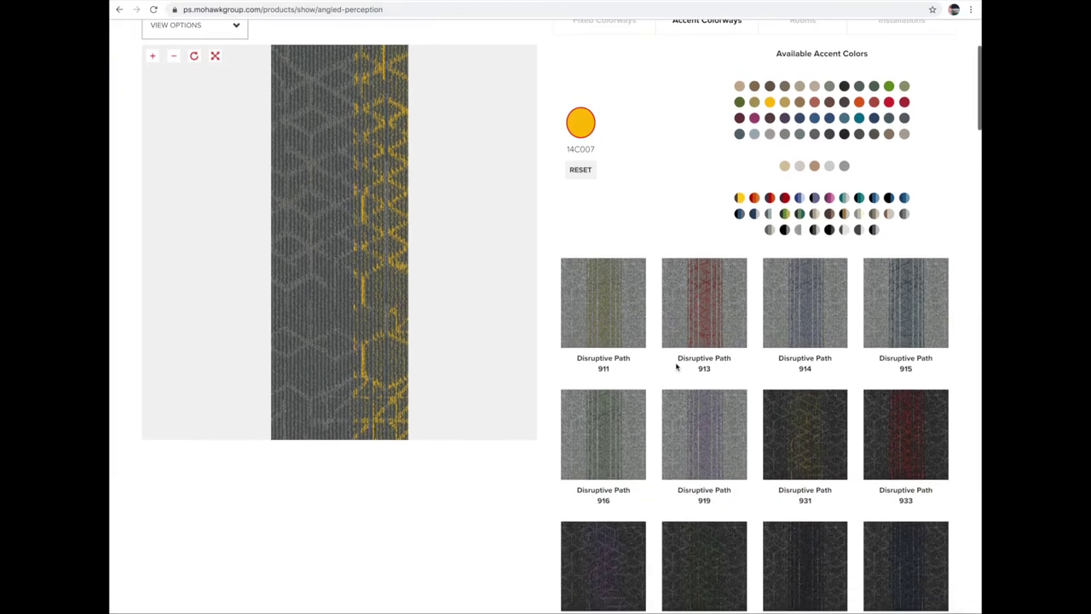
{"action": "scroll", "coordinate": [675, 367], "scroll_direction": "down", "scroll_amount": 3}
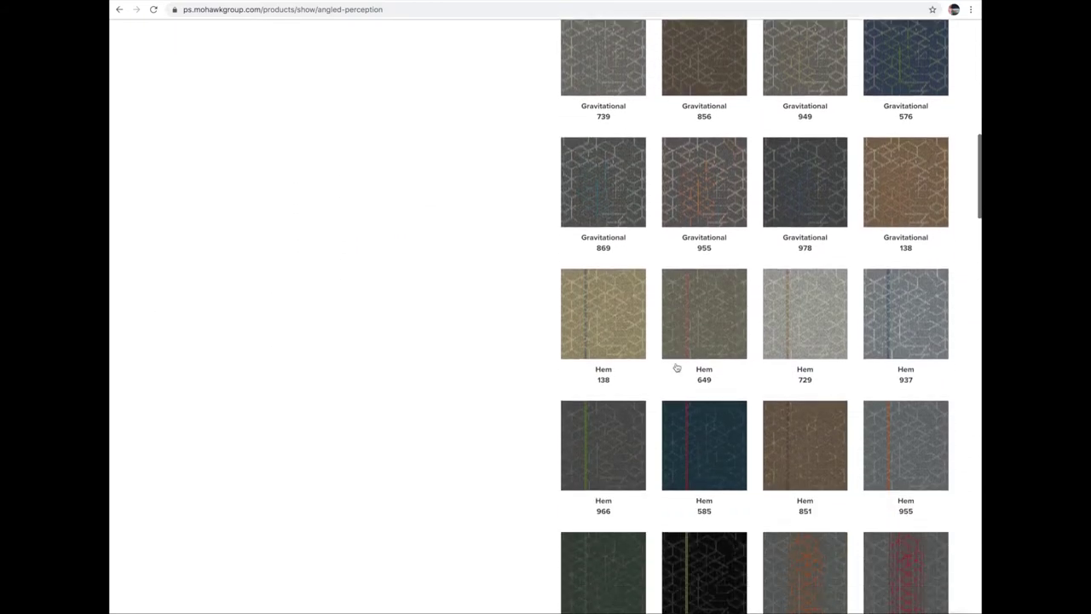
{"action": "scroll", "coordinate": [676, 366], "scroll_direction": "down", "scroll_amount": 8}
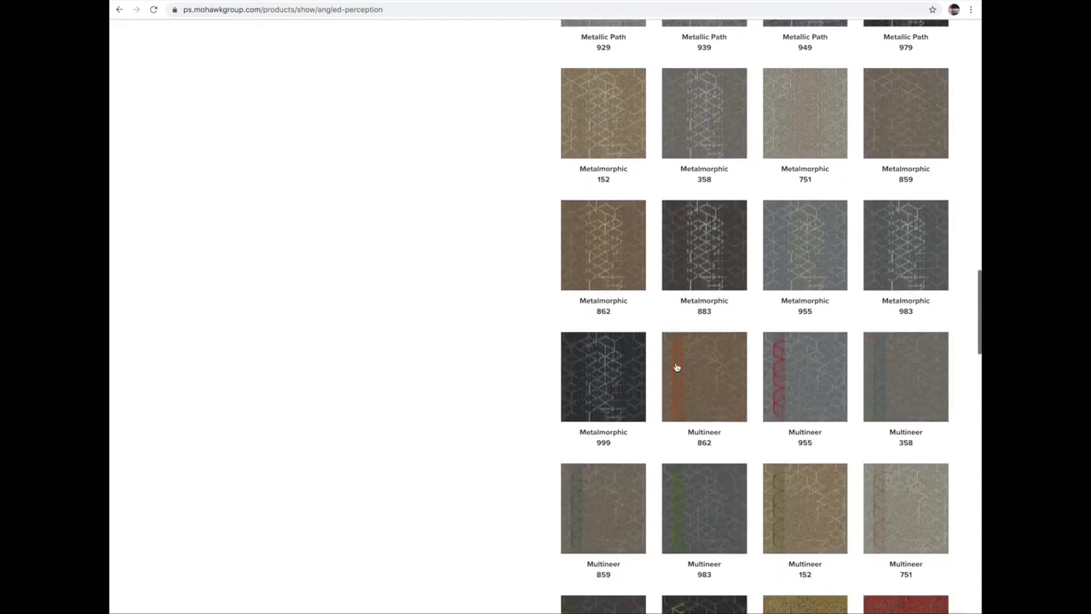
{"action": "scroll", "coordinate": [676, 367], "scroll_direction": "down", "scroll_amount": 3}
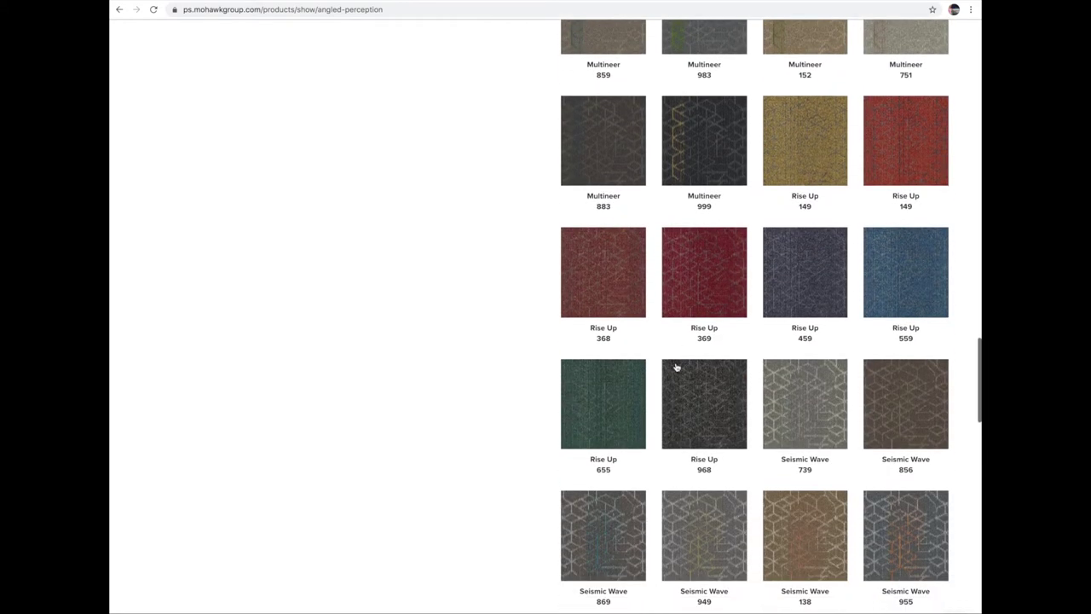
- Apply Selvedge 649, change the second accent to blue 57C002, and show room scenes
{"action": "left_click", "coordinate": [871, 517]}
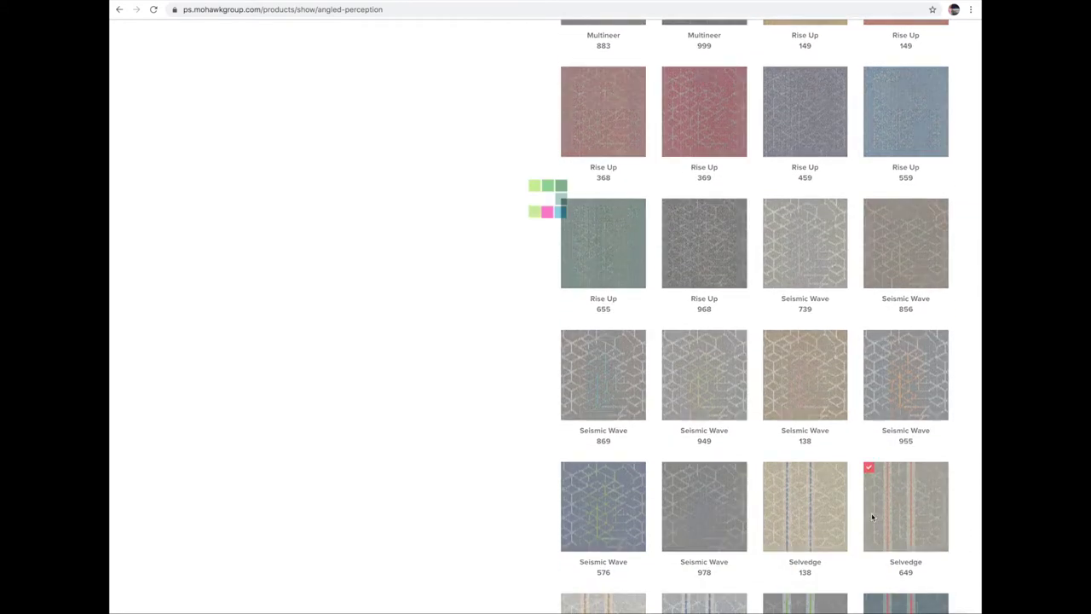
{"action": "scroll", "coordinate": [871, 517], "scroll_direction": "up", "scroll_amount": 11}
{"action": "scroll", "coordinate": [871, 518], "scroll_direction": "up", "scroll_amount": 15}
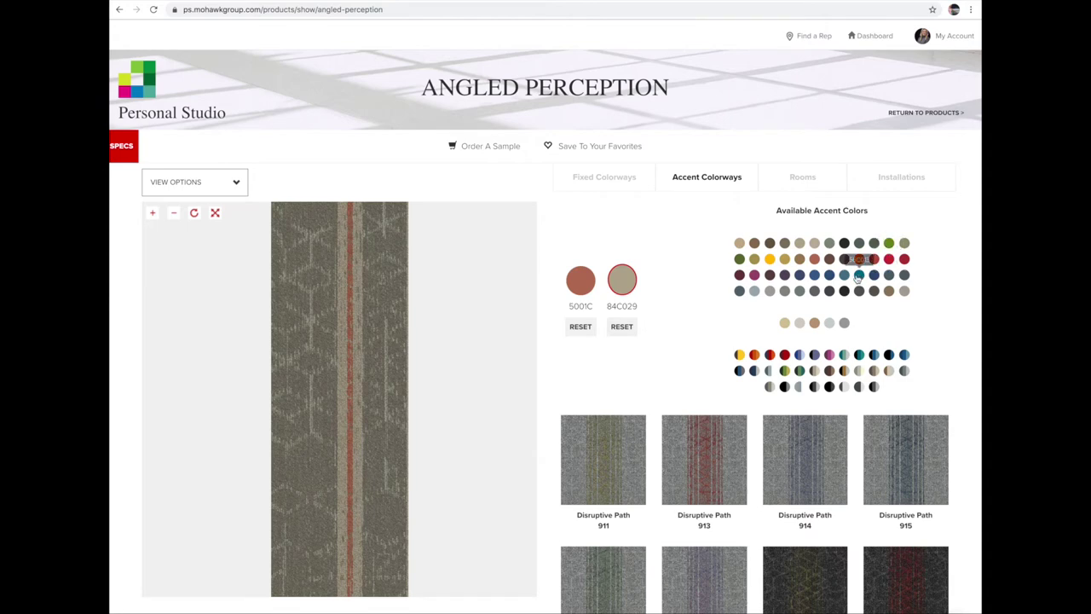
{"action": "left_click", "coordinate": [828, 277]}
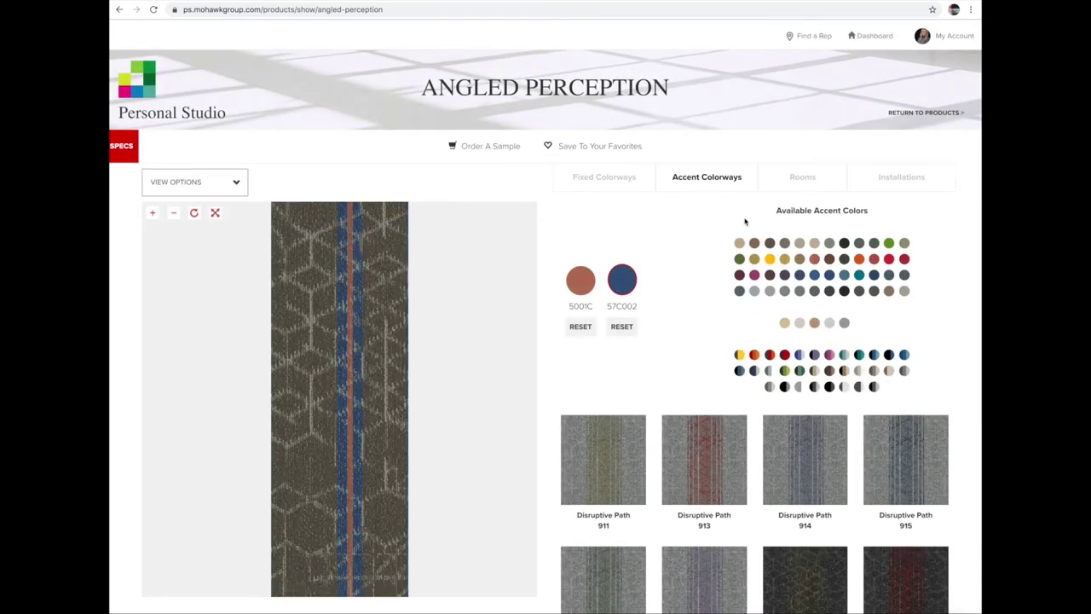
{"action": "left_click", "coordinate": [798, 183]}
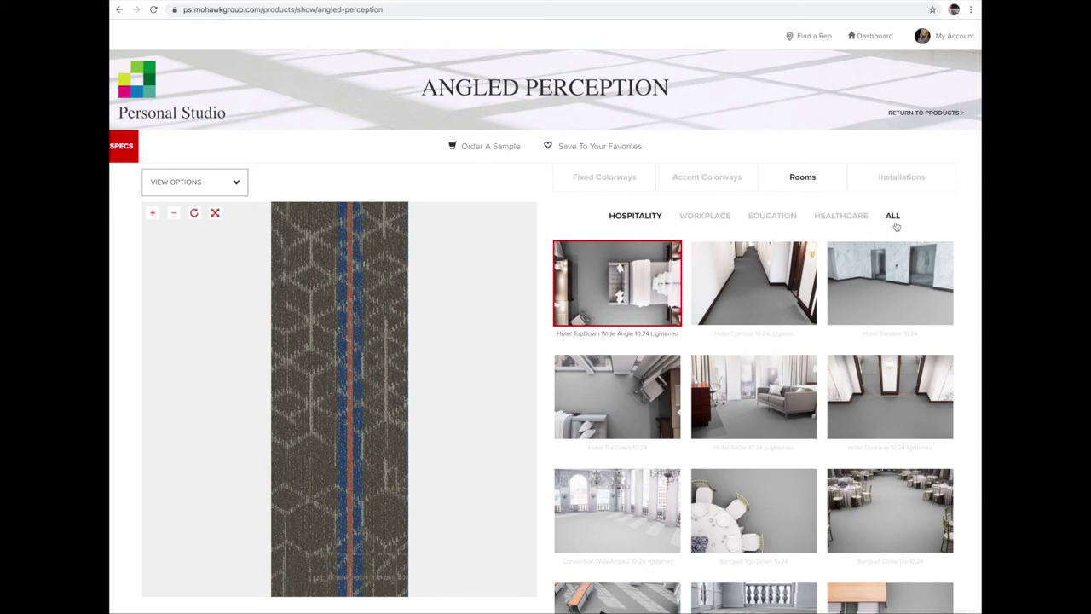
- Show the carpet in Workplace Lobby2 with Herringbone installation, then save it to favorites
{"action": "left_click", "coordinate": [721, 217]}
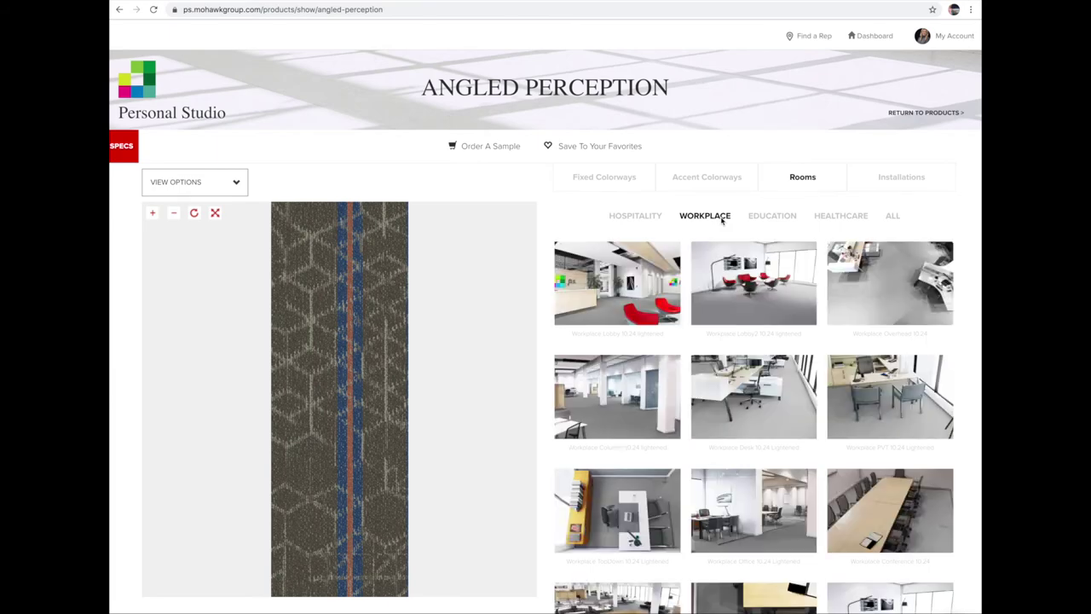
{"action": "left_click", "coordinate": [744, 283]}
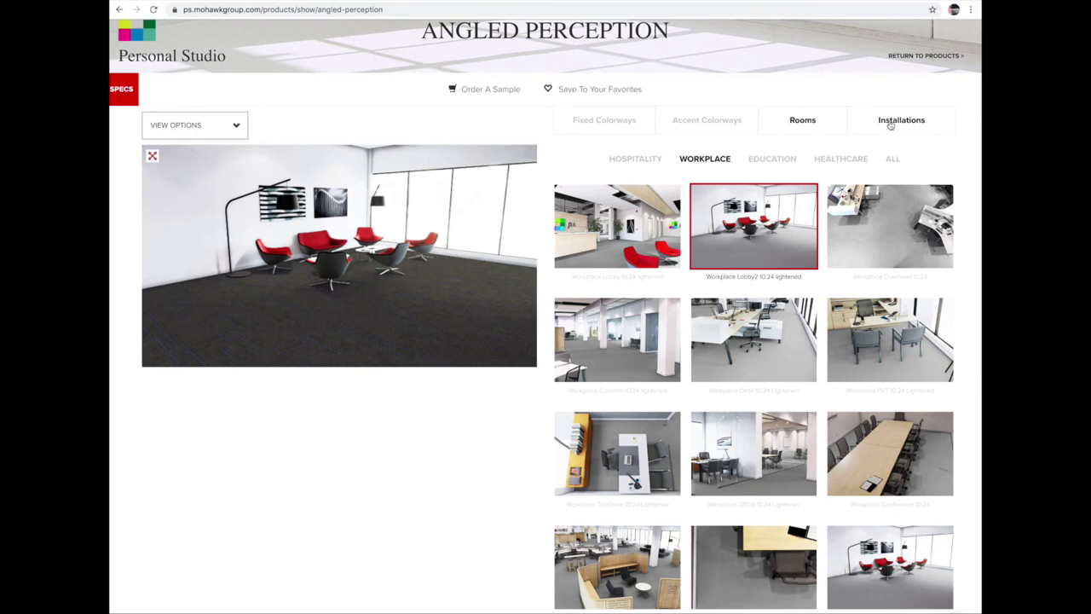
{"action": "left_click", "coordinate": [890, 125]}
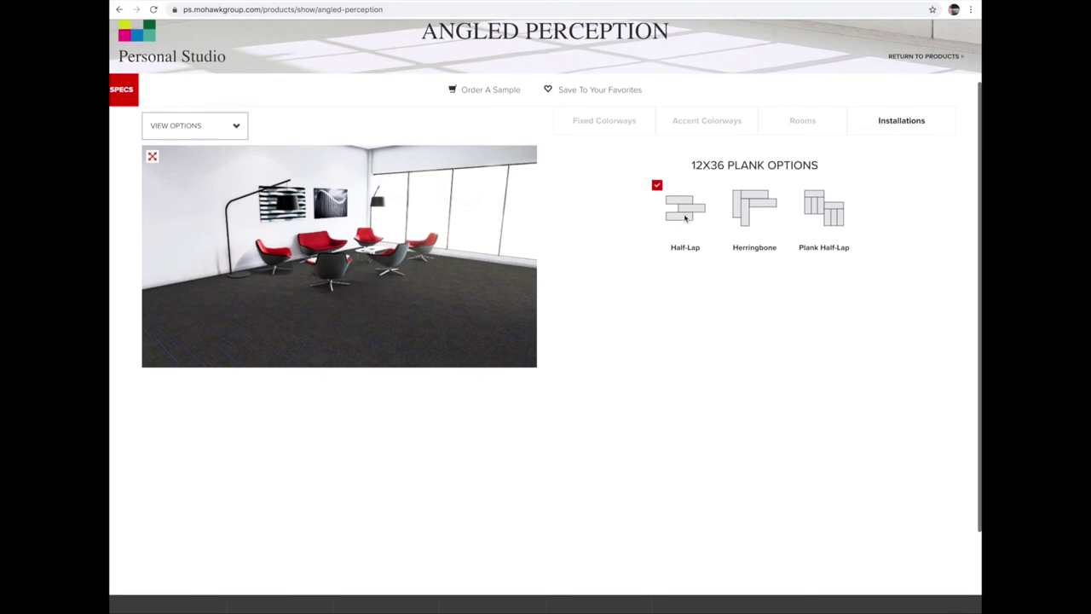
{"action": "left_click", "coordinate": [748, 208]}
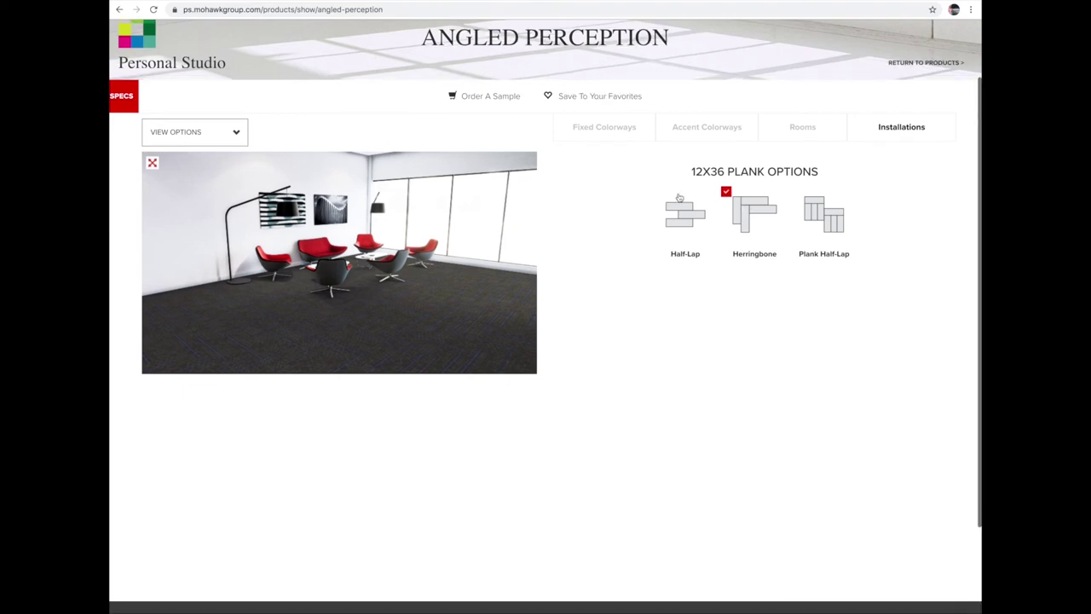
{"action": "left_click", "coordinate": [548, 97]}
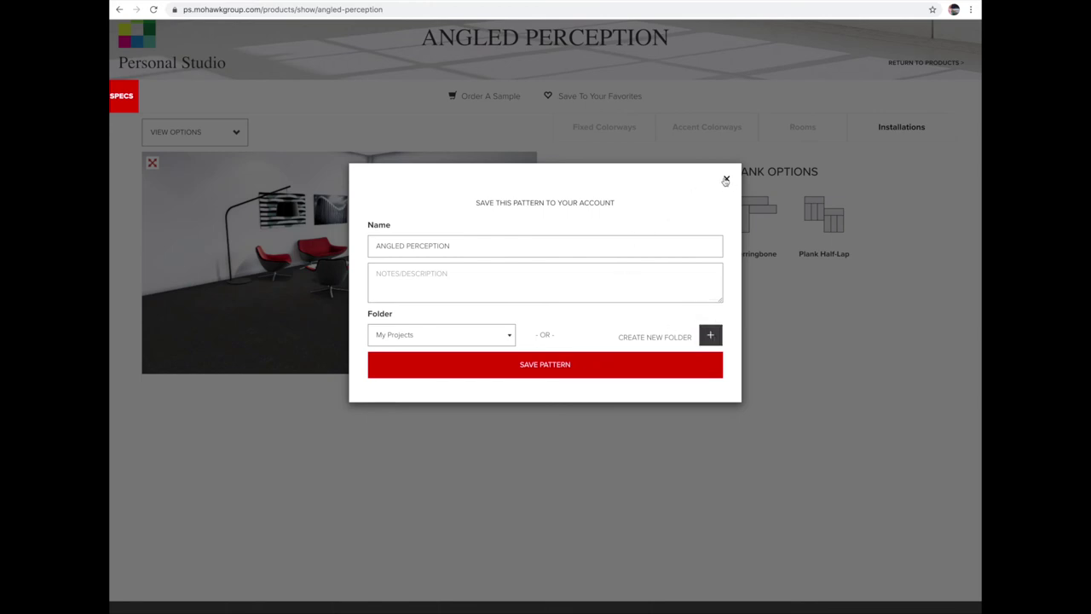
- Close the save-pattern dialog without saving and open the sample request
{"action": "left_click", "coordinate": [726, 178]}
{"action": "left_click", "coordinate": [479, 97]}
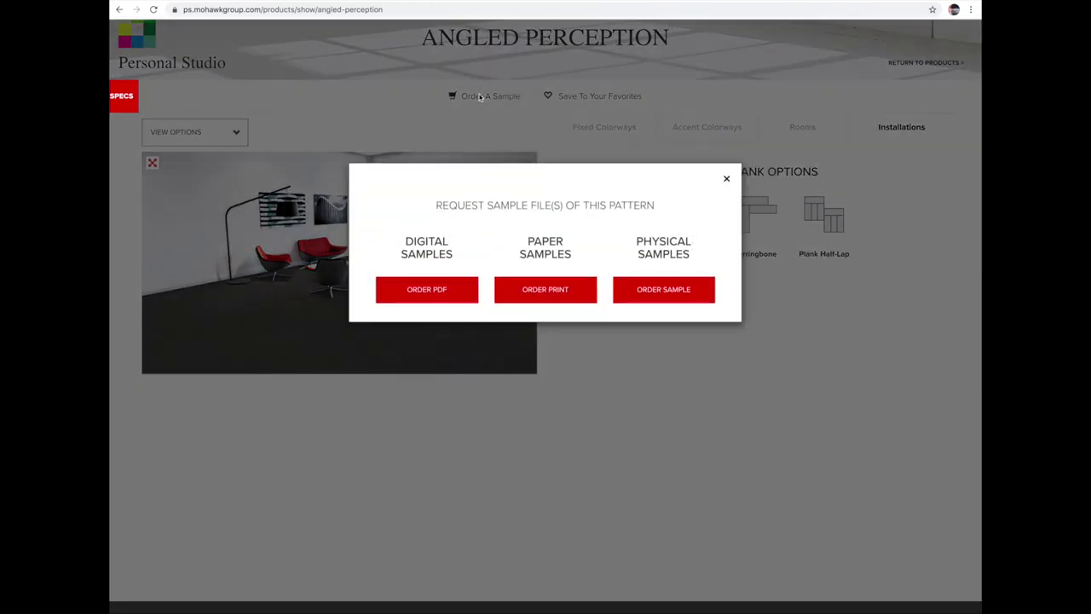